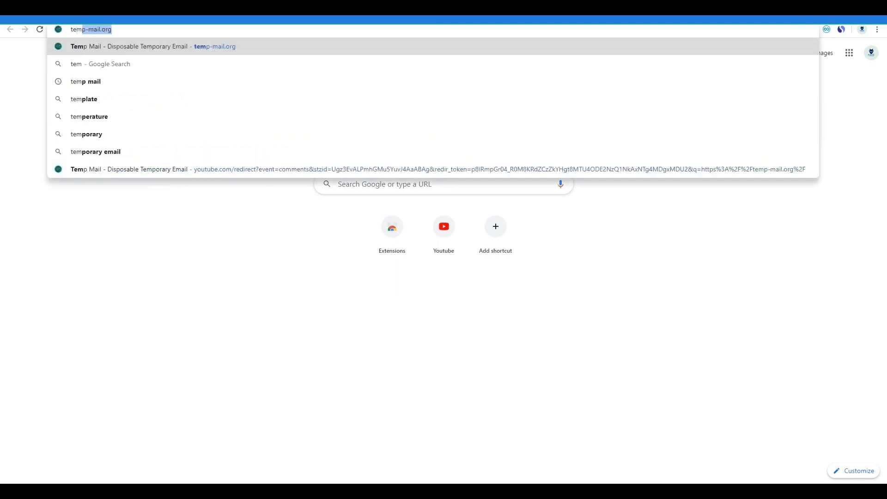
# Copy a disposable address from temp-mail.org and paste it into the Qwiklabs Email field
pyautogui.write('l')
pyautogui.press('Return')
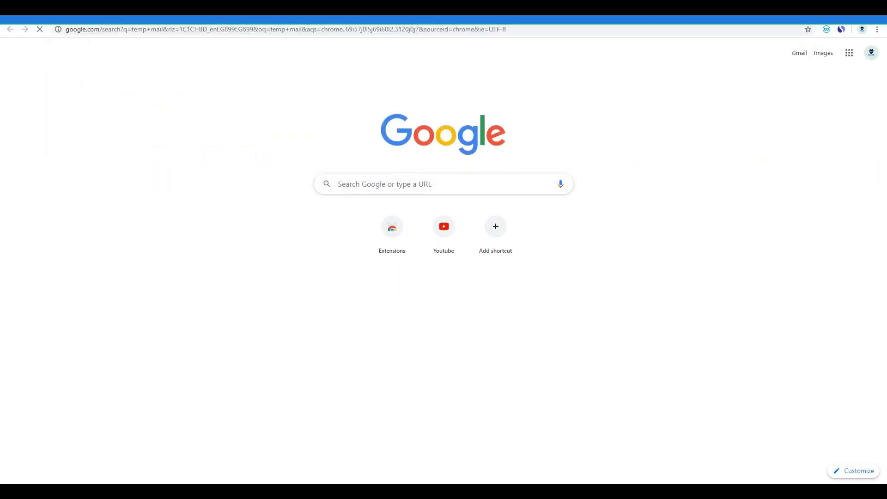
pyautogui.click(771, 135)
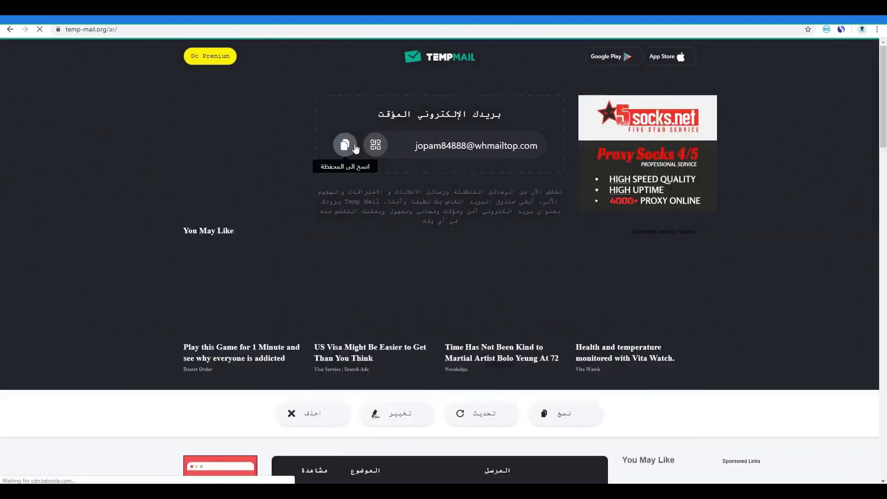
pyautogui.click(345, 145)
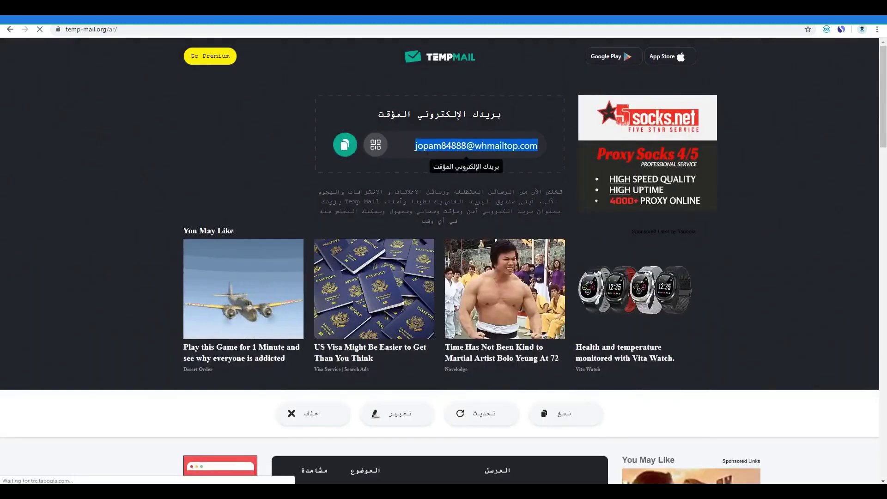
pyautogui.hotkey('ctrl', 'Tab')
pyautogui.hotkey('ctrl', 'Tab')
pyautogui.hotkey('ctrl', 'v')
# Enter company 'Haze', enter and confirm the password, pass reCAPTCHA, and create the account
pyautogui.click(369, 251)
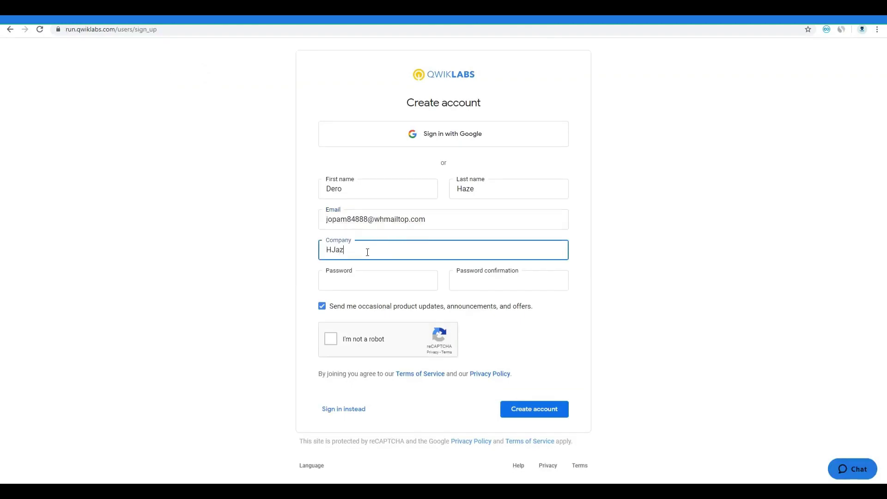
pyautogui.press('BackSpace')
pyautogui.click(344, 282)
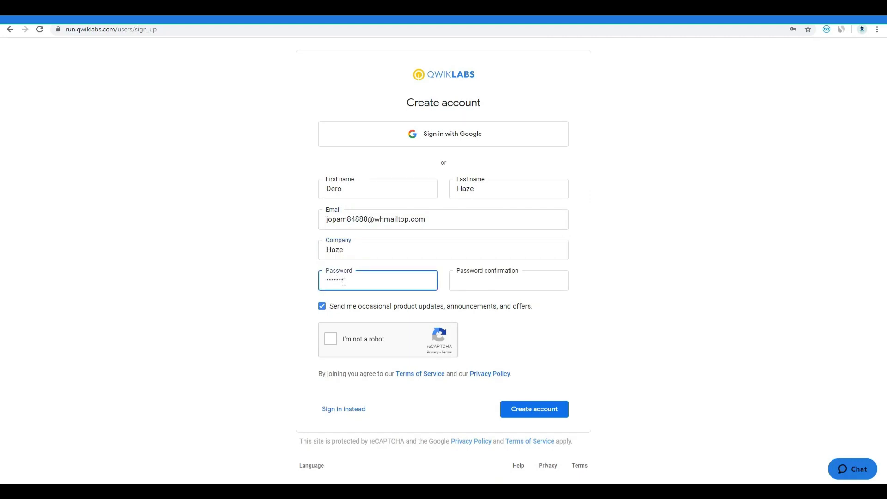
pyautogui.click(480, 283)
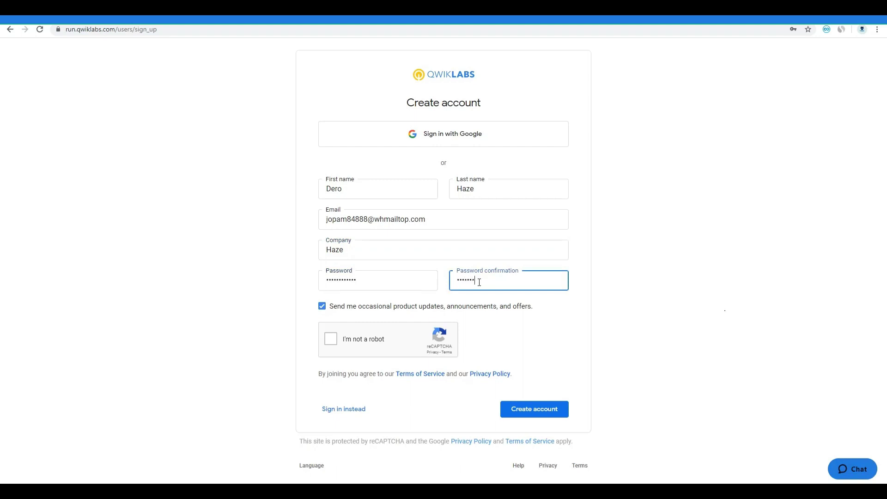
pyautogui.click(331, 339)
pyautogui.click(518, 410)
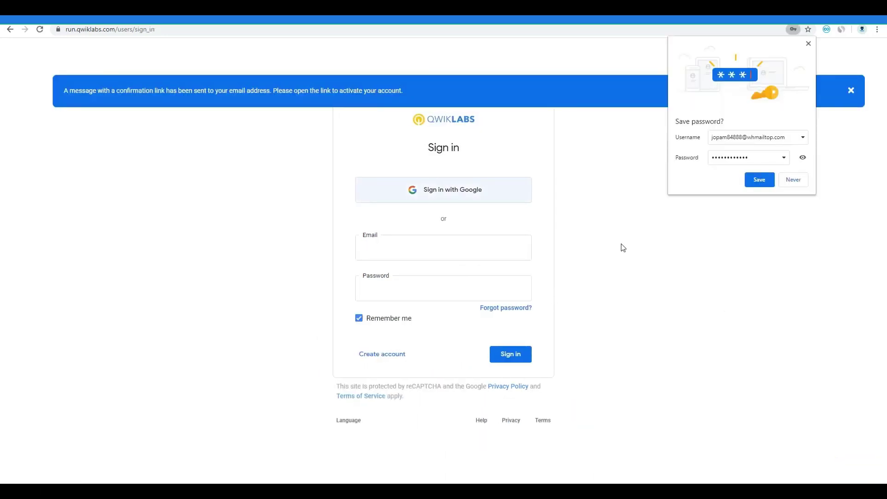
# Save the password in the browser and open the Welcome to Qwiklabs email in Temp Mail
pyautogui.click(760, 182)
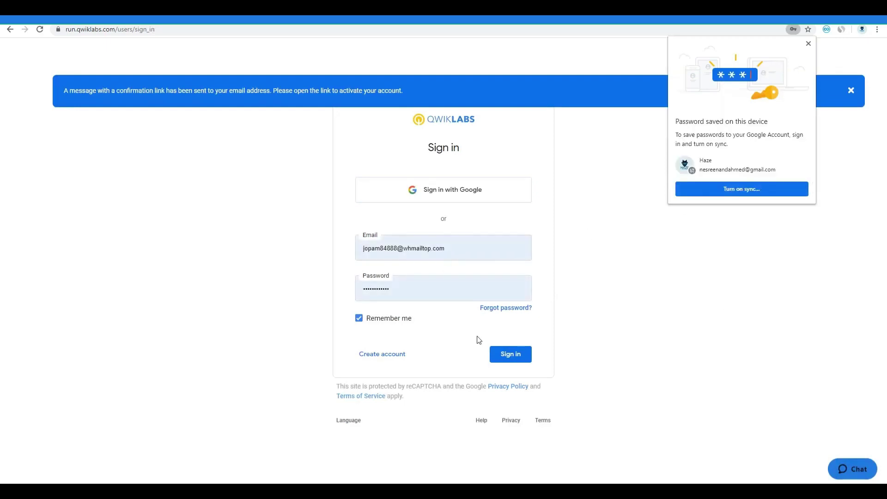
pyautogui.hotkey('ctrl', 'Tab')
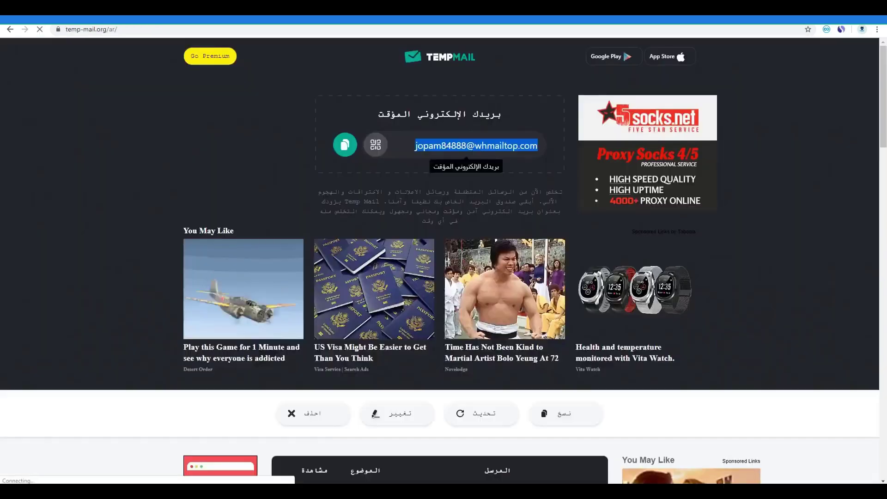
pyautogui.scroll(-5, 362, 293)
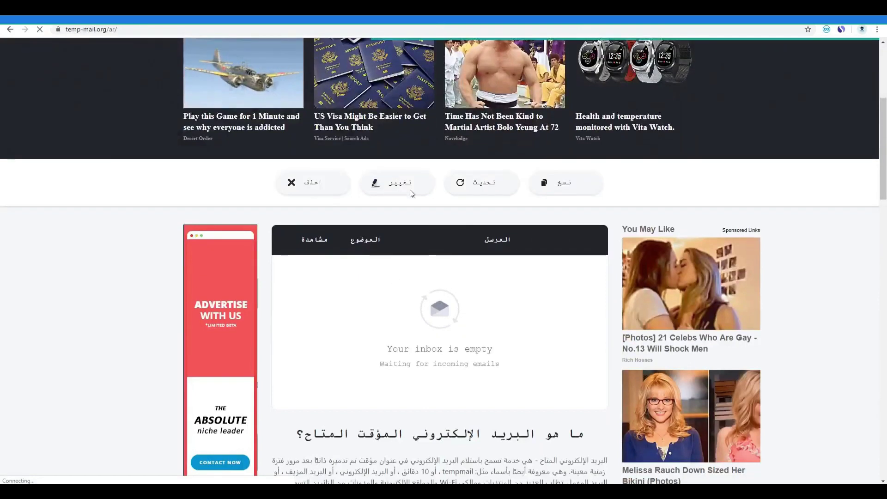
pyautogui.click(482, 182)
pyautogui.click(557, 271)
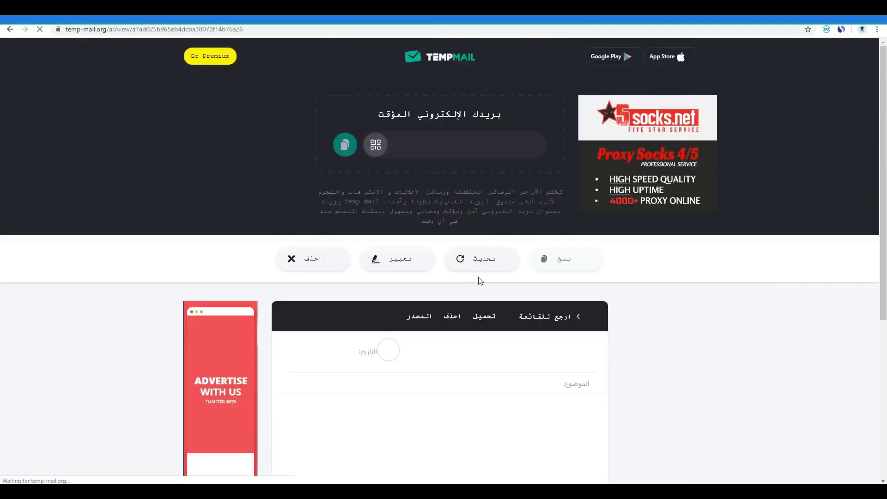
# Follow the email's confirmation link and sign in to the confirmed account
pyautogui.scroll(-3, 419, 322)
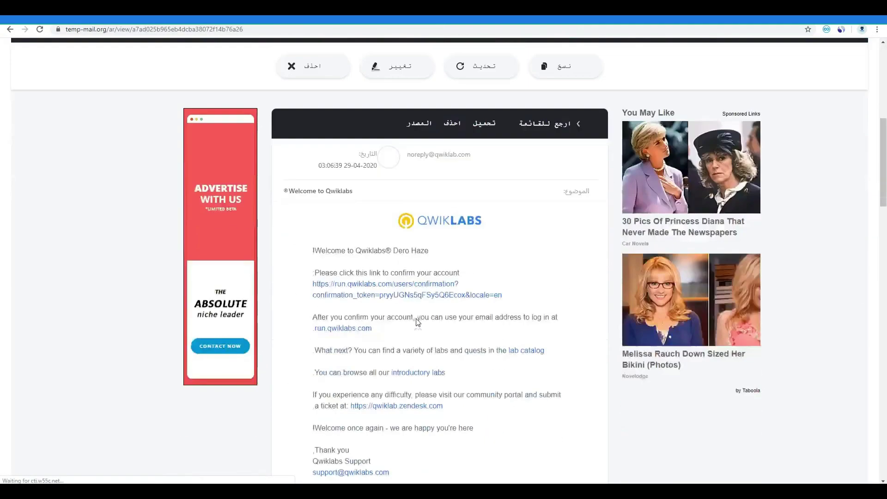
pyautogui.click(370, 295)
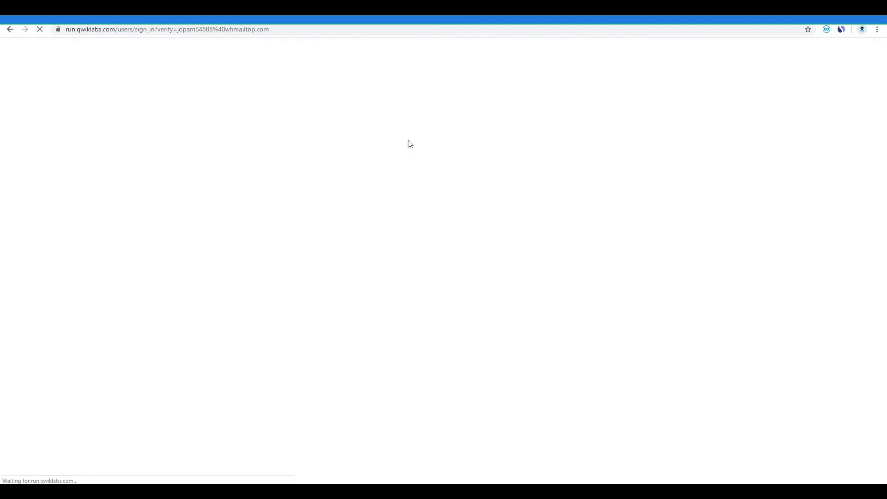
pyautogui.click(507, 326)
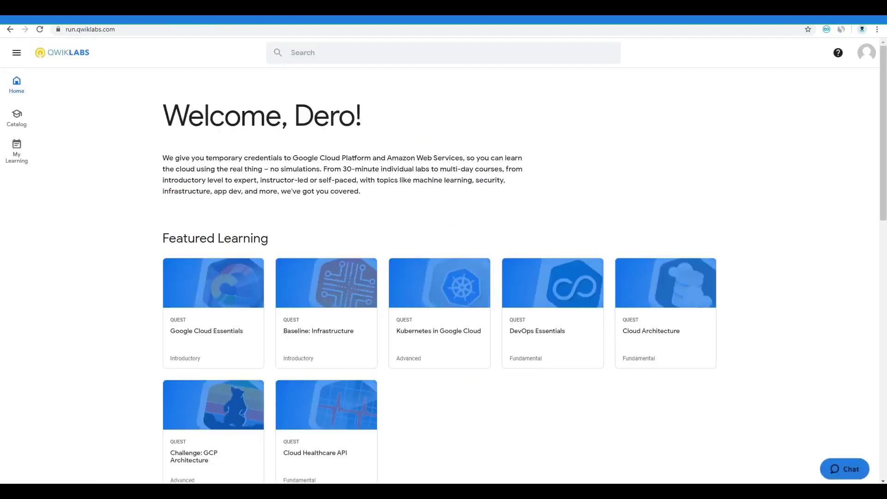
# Select the free-labs registration code on the promo page and follow its red Register button
pyautogui.scroll(-2, 250, 153)
pyautogui.scroll(2, 253, 125)
pyautogui.scroll(-2, 306, 199)
pyautogui.scroll(-2, 499, 296)
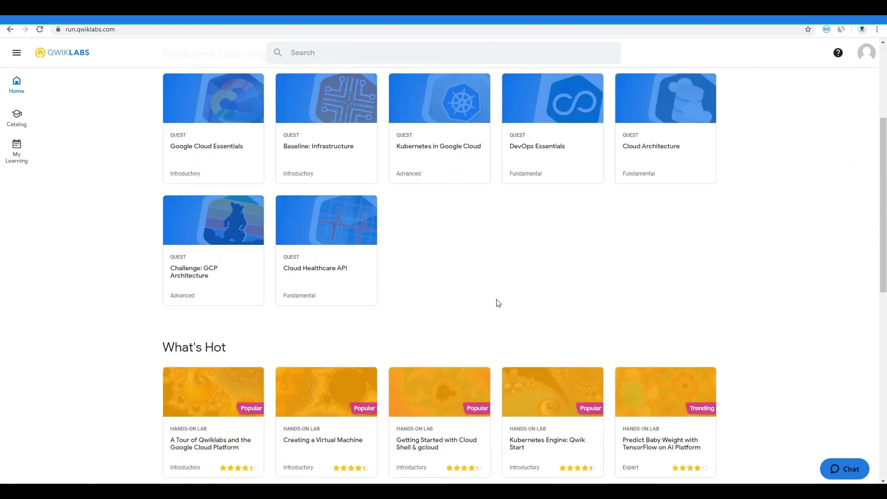
pyautogui.scroll(4, 494, 287)
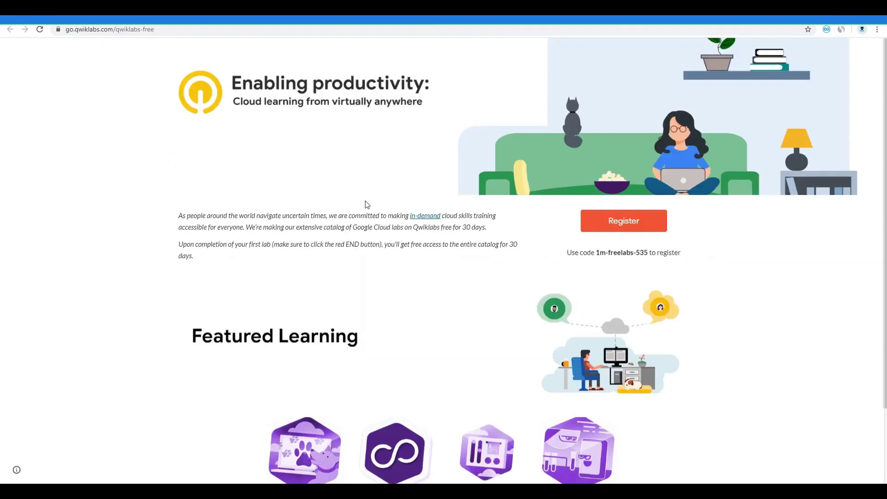
pyautogui.moveTo(599, 251); pyautogui.dragTo(645, 255)
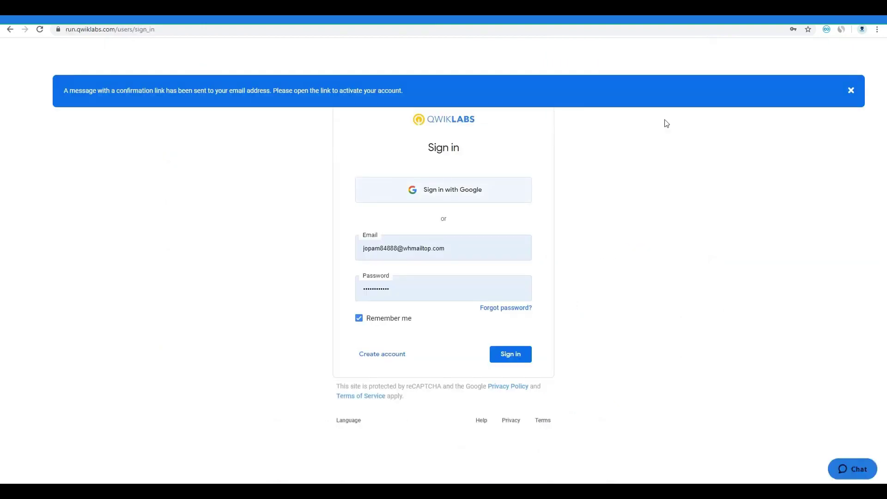
pyautogui.click(274, 9)
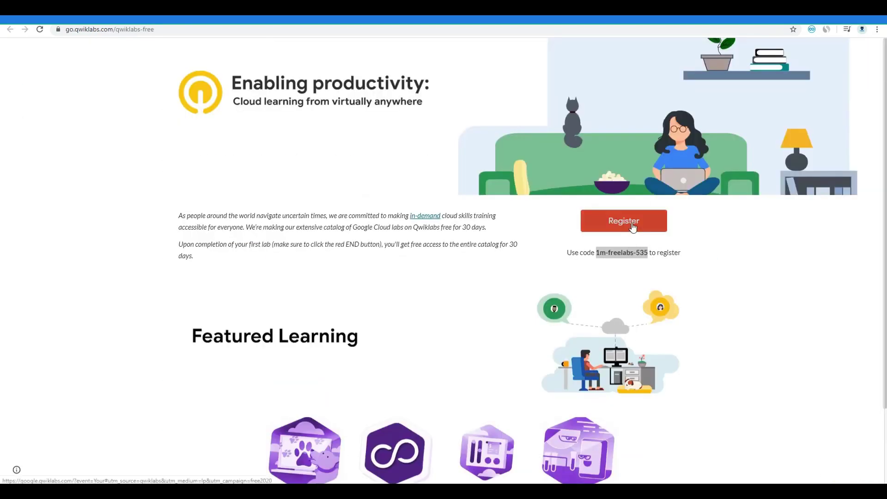
pyautogui.click(623, 221)
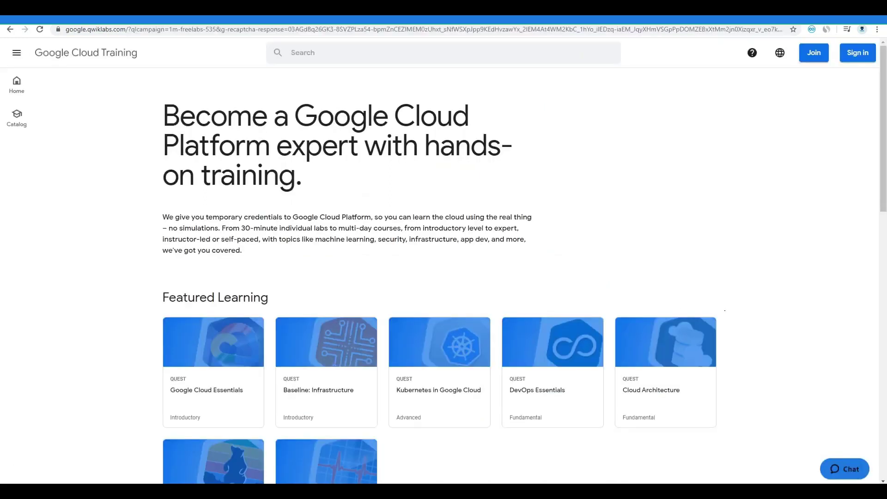
# Step back through the tab's history, then return to the Google Cloud training page
pyautogui.rightClick(11, 30)
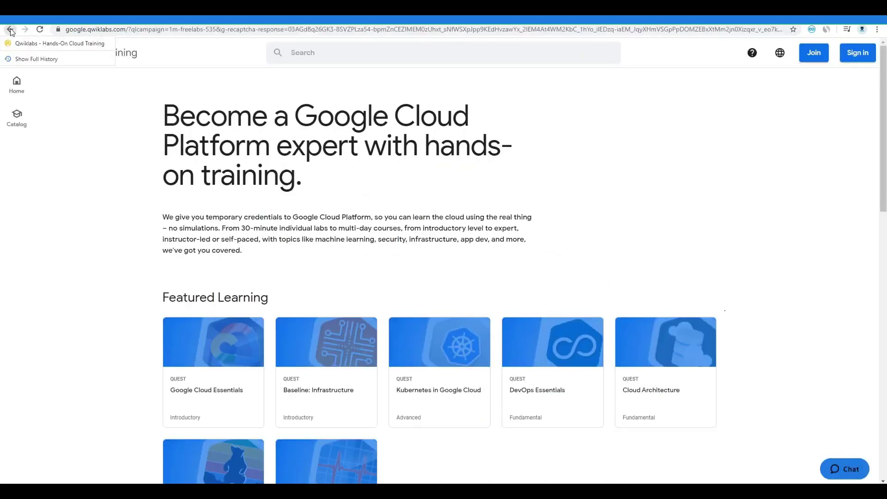
pyautogui.click(9, 43)
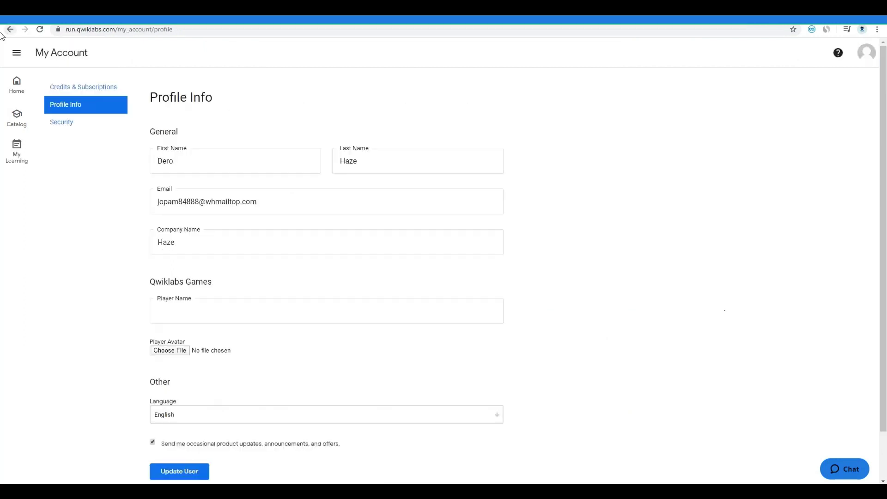
pyautogui.rightClick(11, 29)
pyautogui.click(18, 72)
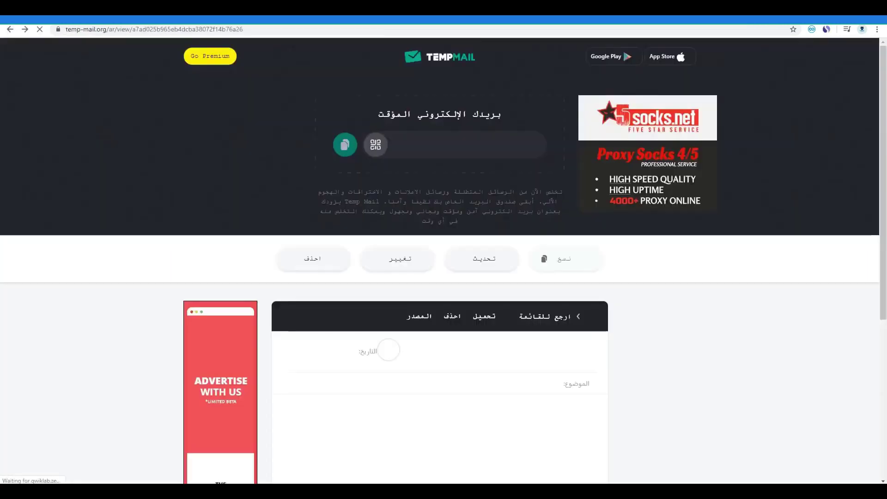
pyautogui.scroll(5, 191, 111)
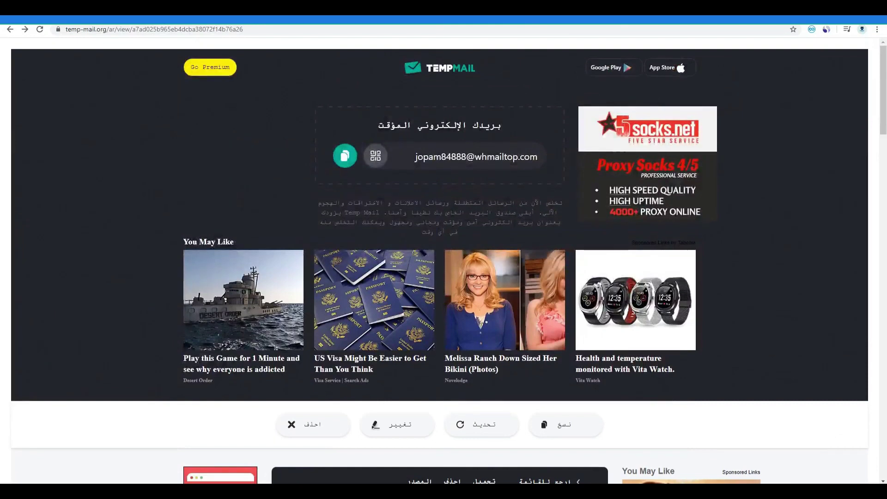
pyautogui.hotkey('alt', 'Right')
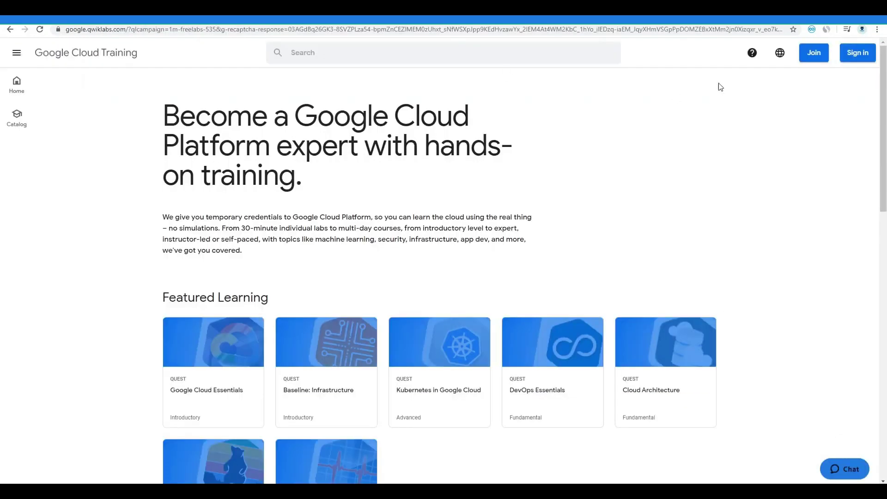
# Sign in with the saved account credentials from autofill
pyautogui.click(855, 59)
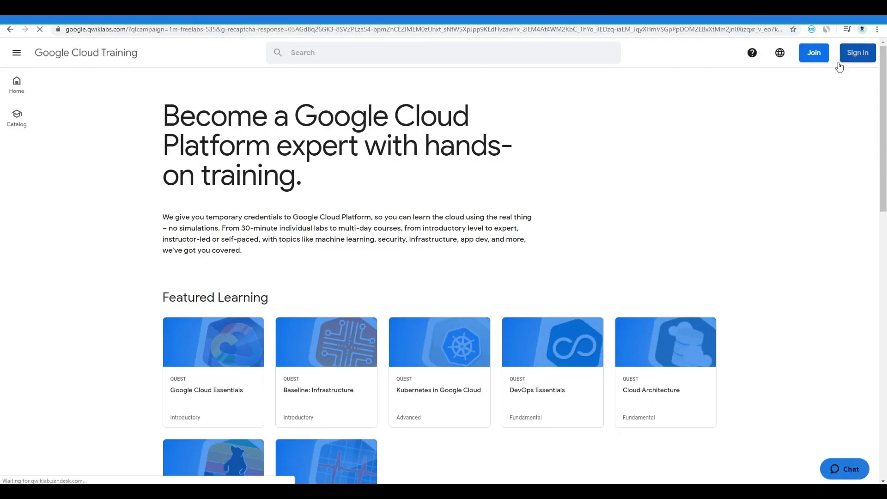
pyautogui.click(421, 244)
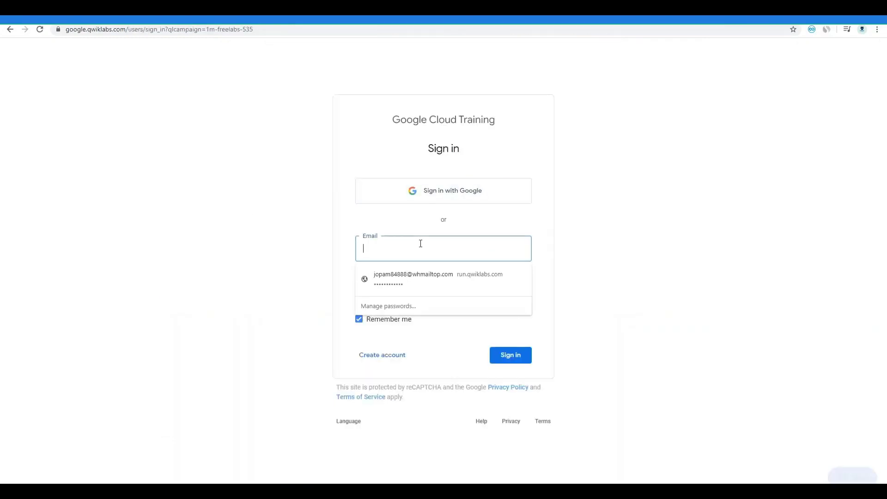
pyautogui.click(414, 273)
pyautogui.click(508, 355)
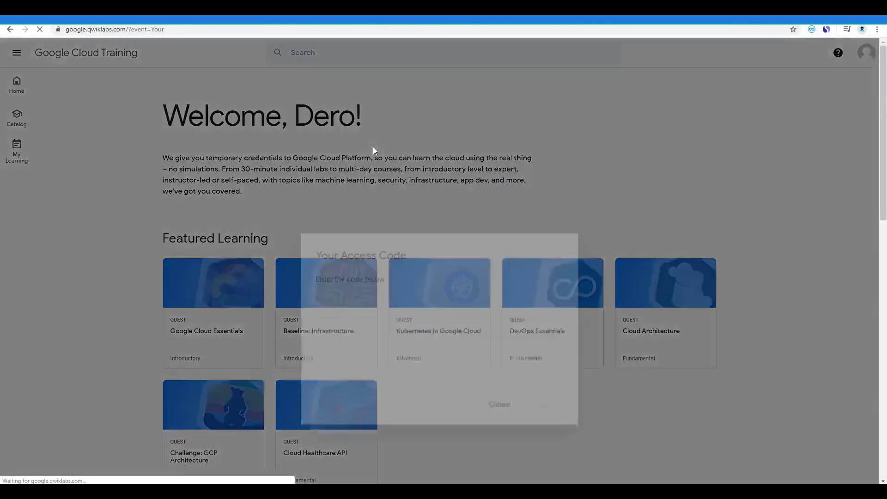
# Fill in the saved lab access code, pass reCAPTCHA, and submit it
pyautogui.click(372, 237)
pyautogui.click(356, 264)
pyautogui.click(329, 284)
pyautogui.click(532, 335)
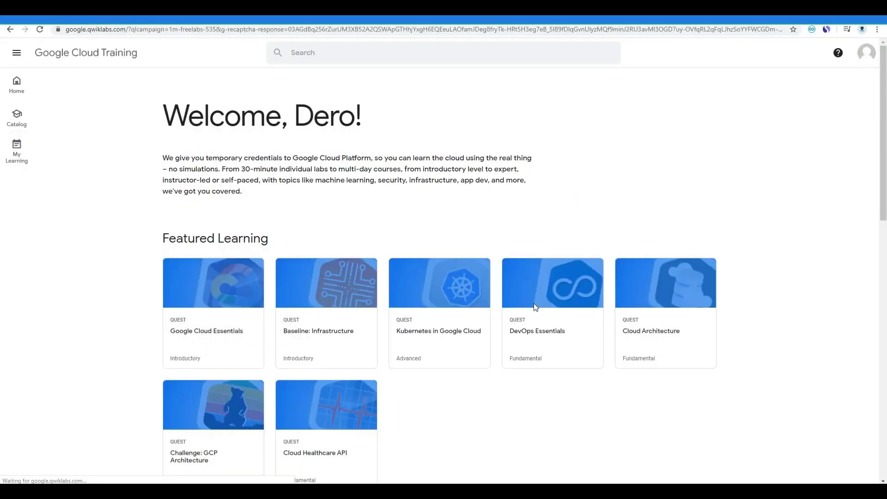
# Verify the 5-credit balance, then find and open the 'AWS Database Migration Service: Oracle to Aurora' lab
pyautogui.click(868, 55)
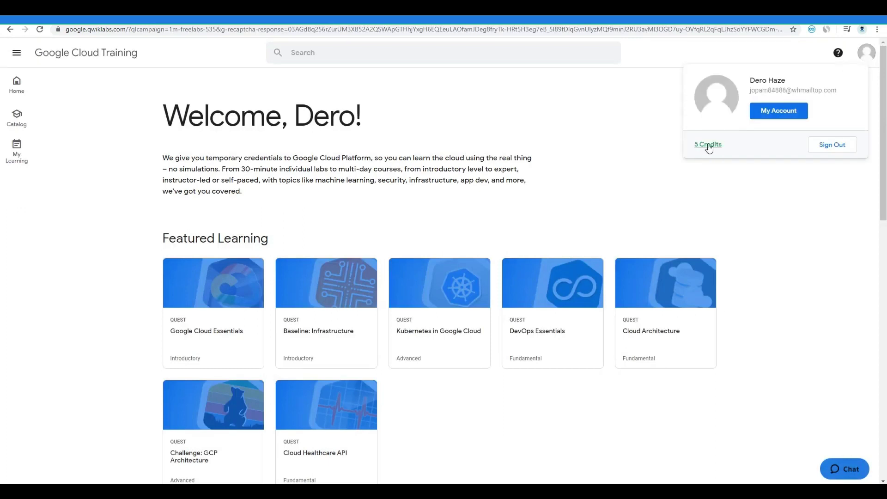
pyautogui.moveTo(735, 153); pyautogui.dragTo(689, 151)
pyautogui.click(583, 159)
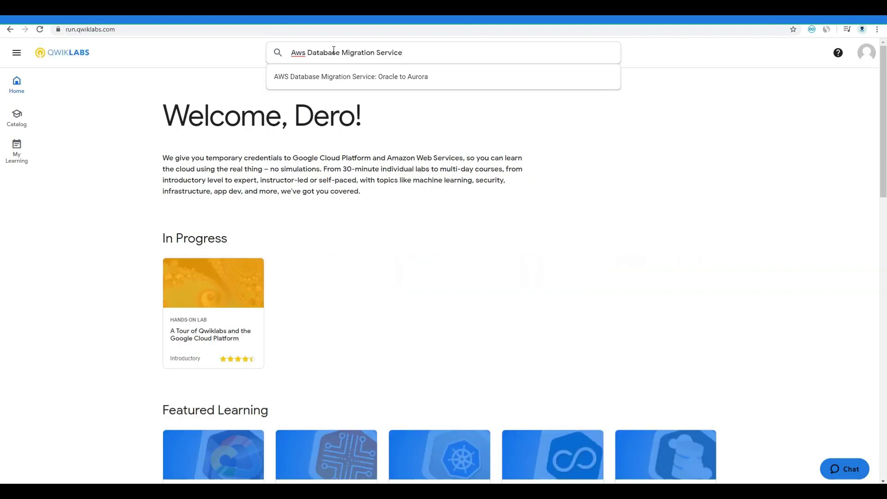
pyautogui.click(347, 80)
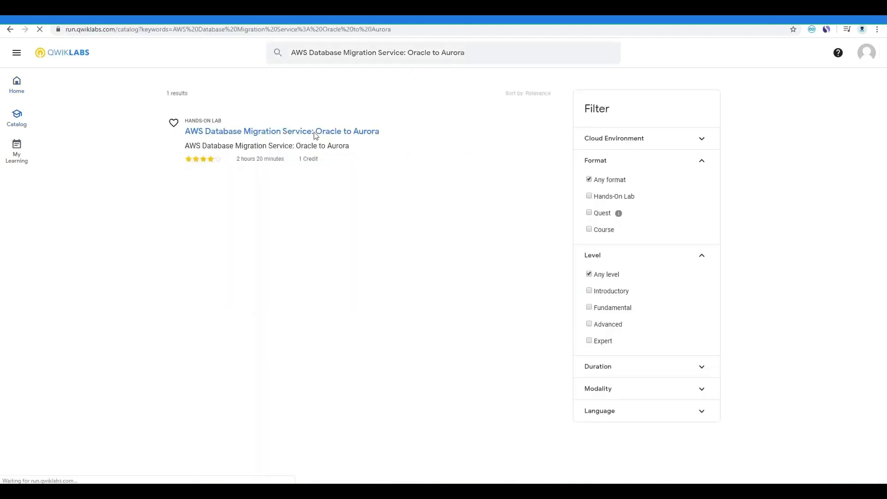
pyautogui.click(307, 133)
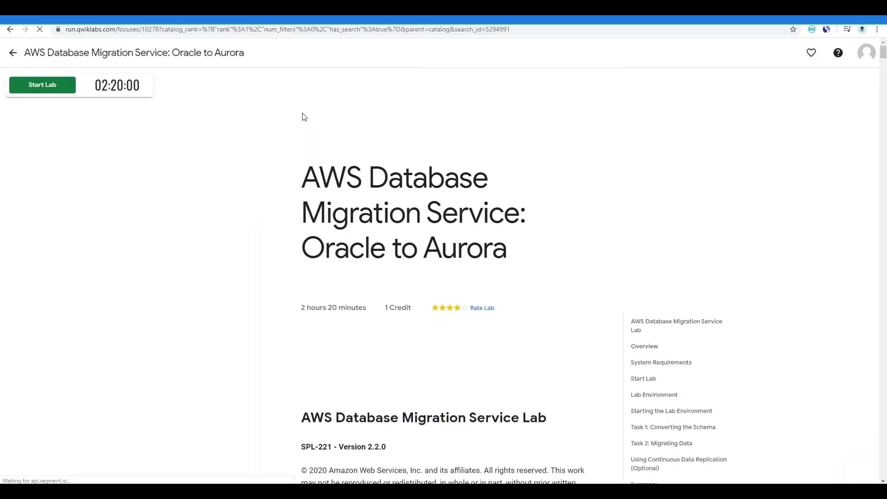
# Launch the Oracle to Aurora lab for one credit and wait for provisioning to finish
pyautogui.click(30, 89)
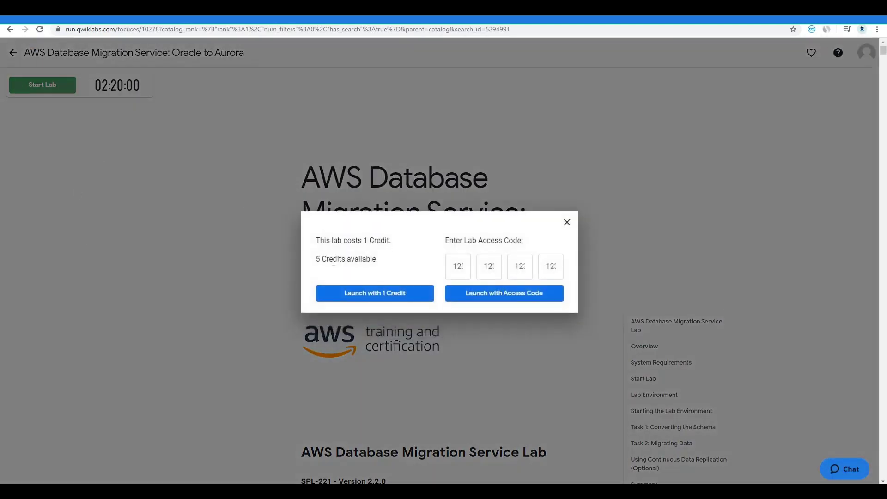
pyautogui.click(368, 299)
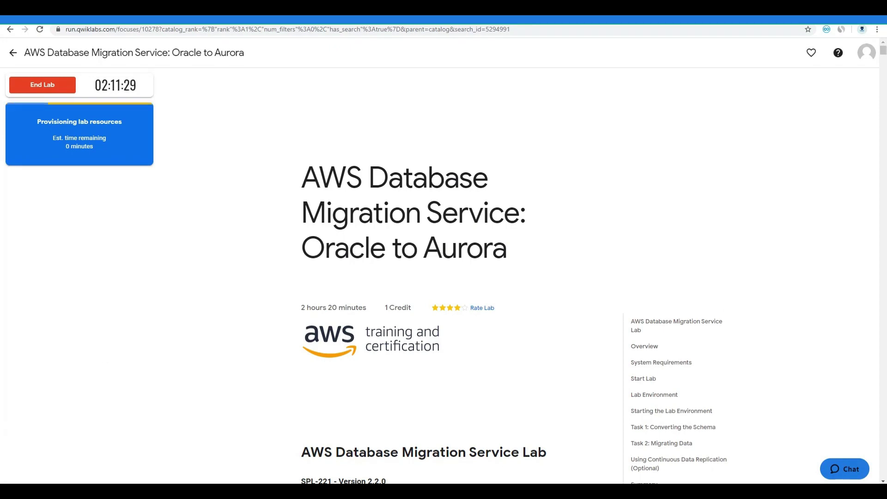
pyautogui.press('super')
# Launch Remote Desktop Connection and try connecting to the database server IP 10.43.1.159
pyautogui.write('remo')
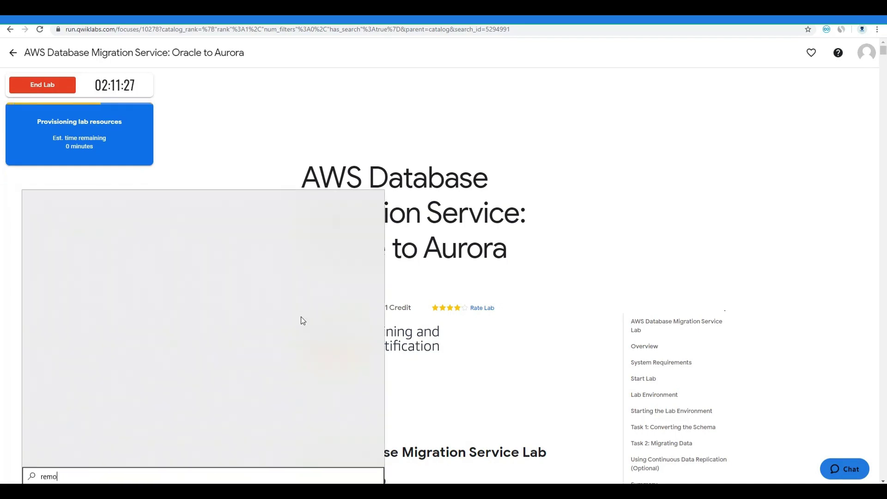
pyautogui.write('t')
pyautogui.press('Return')
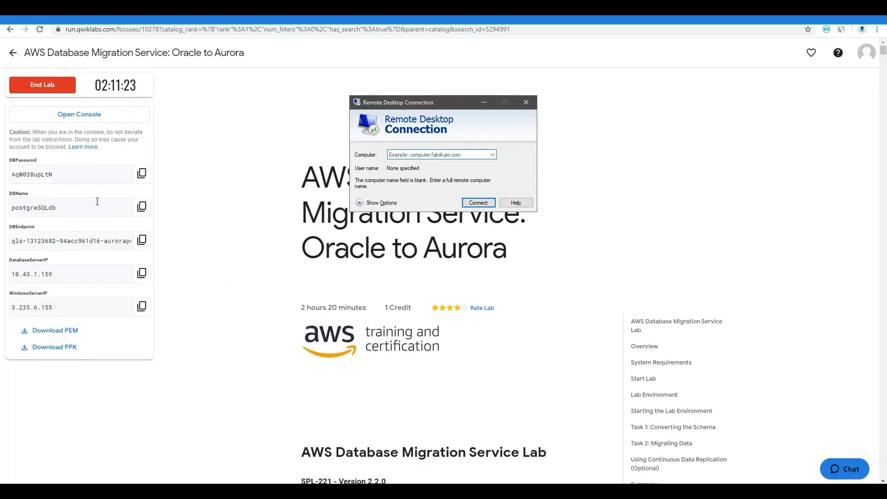
pyautogui.click(142, 273)
pyautogui.hotkey('alt', 'Tab')
pyautogui.hotkey('ctrl', 'v')
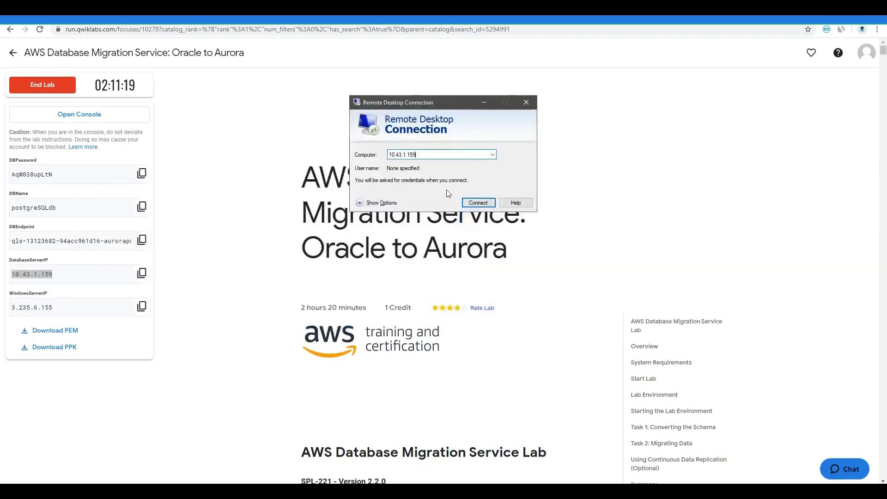
pyautogui.click(472, 204)
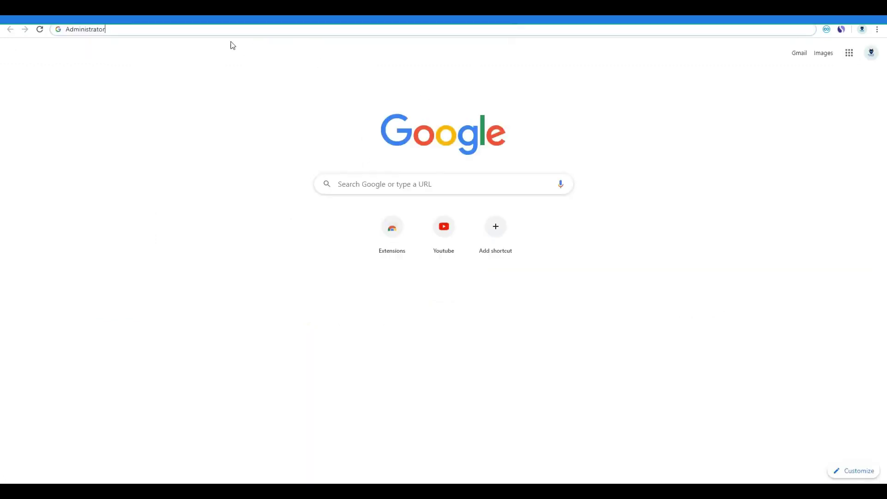
# Dismiss the connection error, set user name Administrator, retry, then cancel the stalled attempt
pyautogui.hotkey('ctrl', 'a')
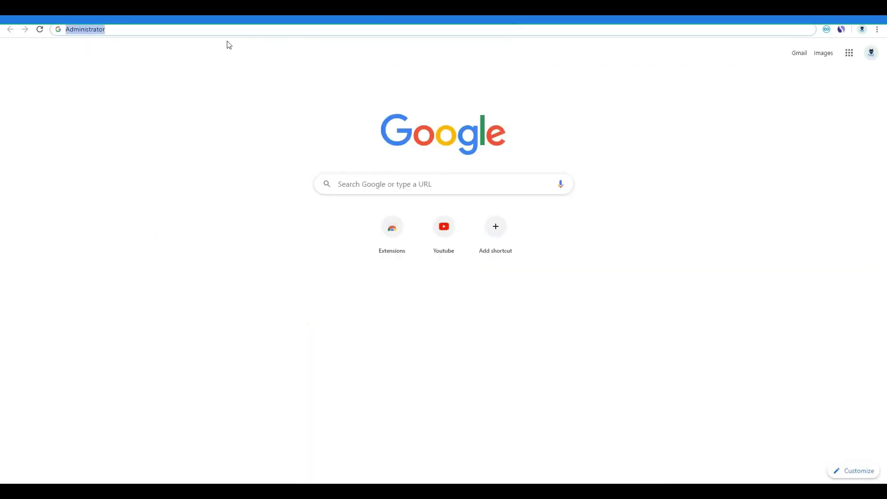
pyautogui.hotkey('alt', 'Tab')
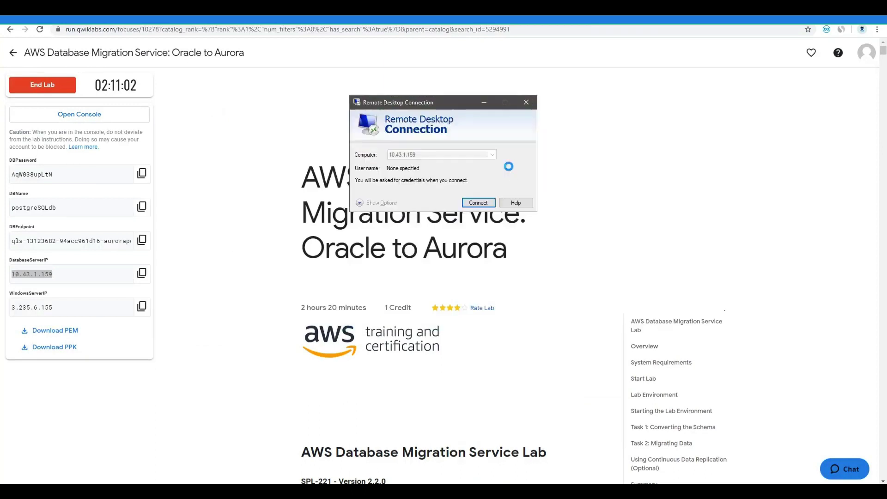
pyautogui.click(512, 271)
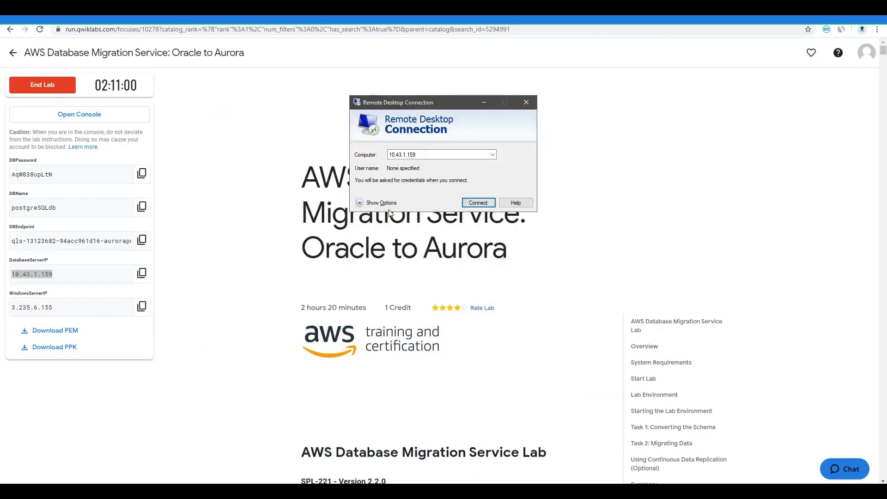
pyautogui.click(381, 203)
pyautogui.click(437, 199)
pyautogui.hotkey('ctrl', 'v')
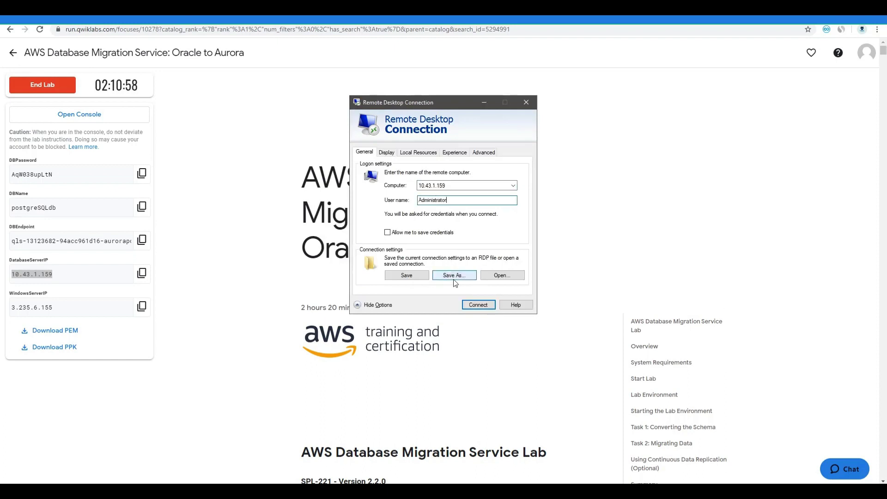
pyautogui.click(478, 304)
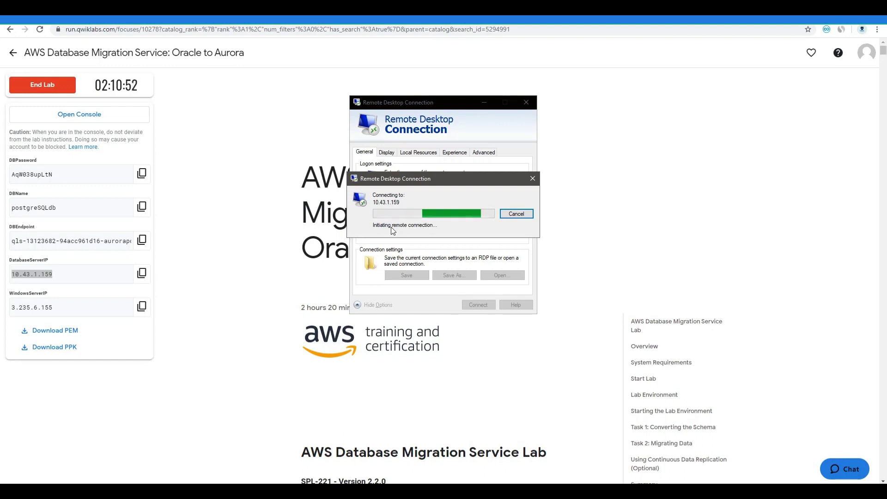
pyautogui.click(505, 215)
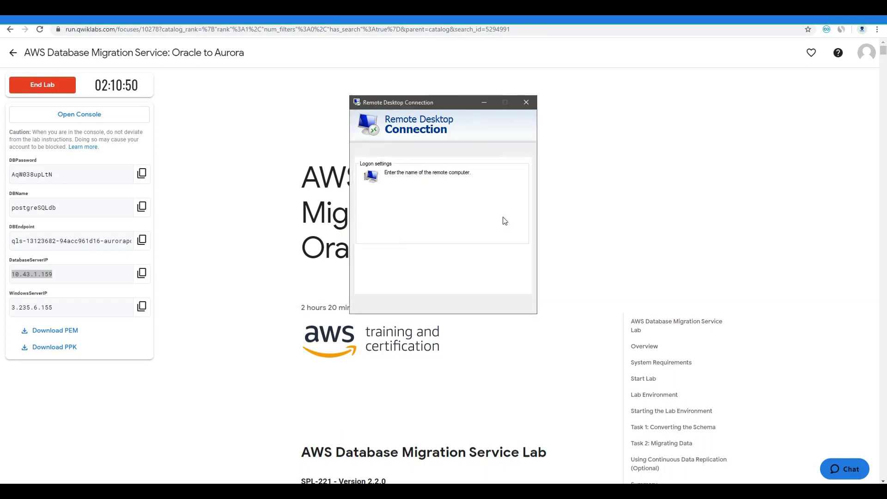
# Copy the WindowsServerIP value and select the old computer address for replacement
pyautogui.click(141, 306)
pyautogui.hotkey('alt', 'Tab')
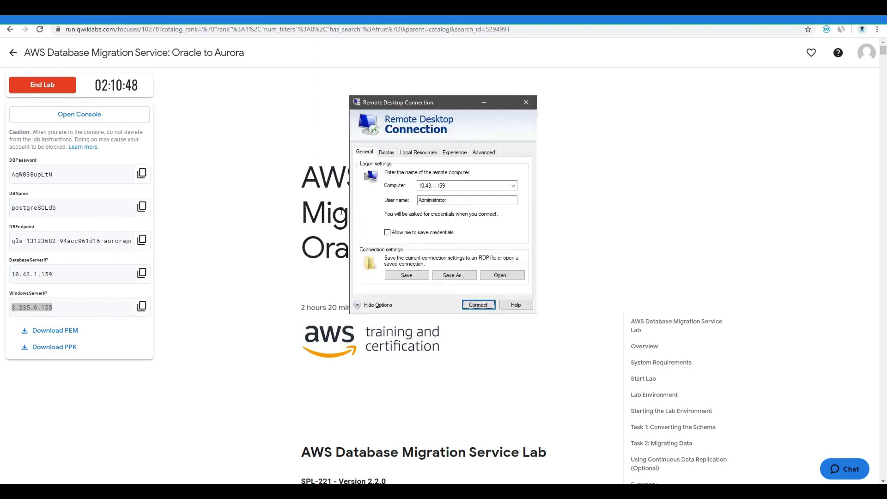
pyautogui.doubleClick(432, 185)
# Connect to 3.235.6.155 and log on with the DBPassword, remembering the credentials
pyautogui.hotkey('ctrl', 'v')
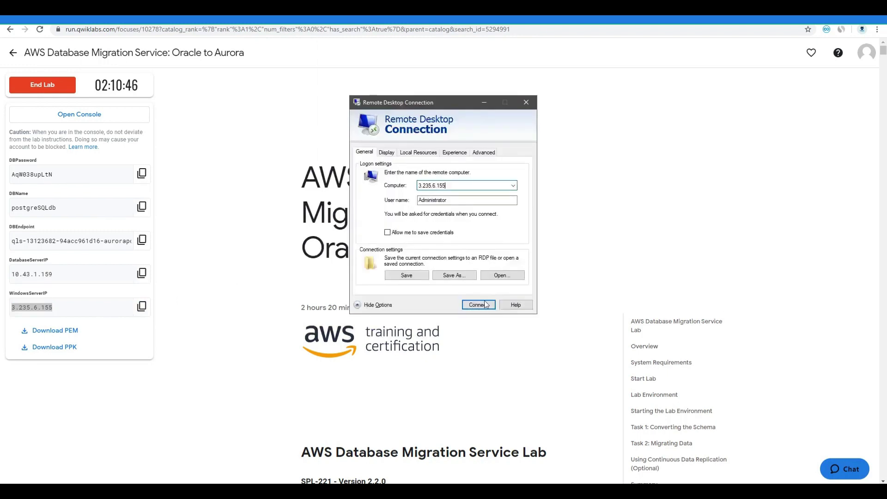
pyautogui.click(478, 304)
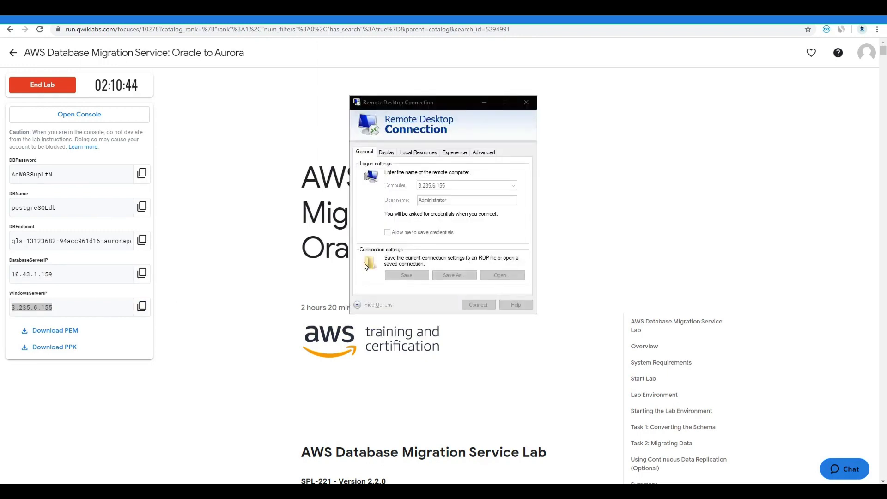
pyautogui.click(141, 175)
pyautogui.hotkey('alt', 'Tab')
pyautogui.hotkey('ctrl', 'v')
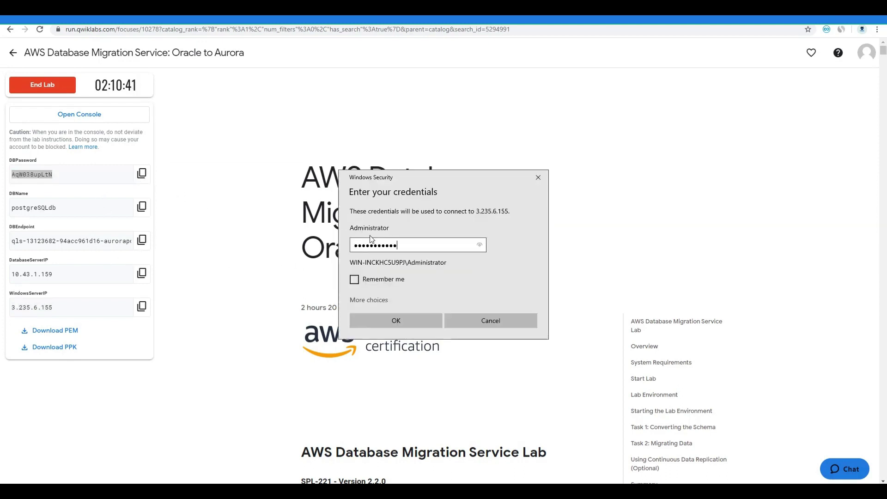
pyautogui.click(377, 279)
pyautogui.click(430, 321)
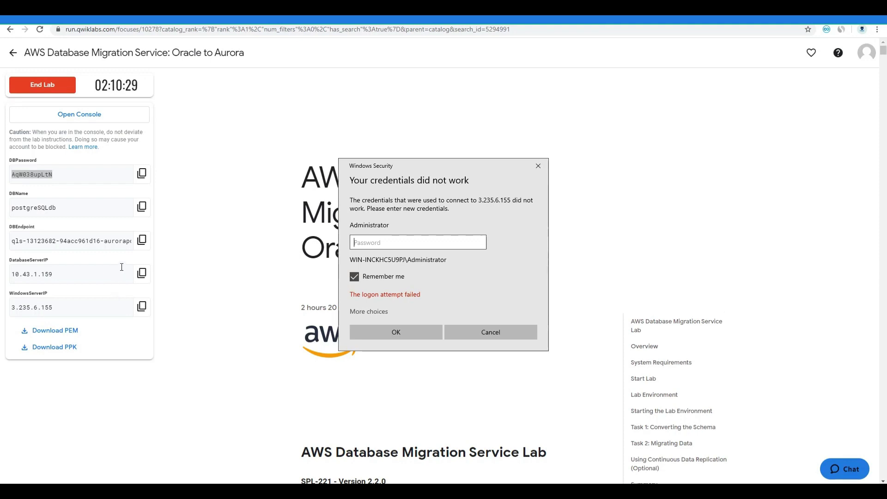
# Retry the logon with the DBEndpoint and another lab detail value as password
pyautogui.click(142, 240)
pyautogui.hotkey('alt', 'Tab')
pyautogui.hotkey('ctrl', 'v')
pyautogui.click(384, 328)
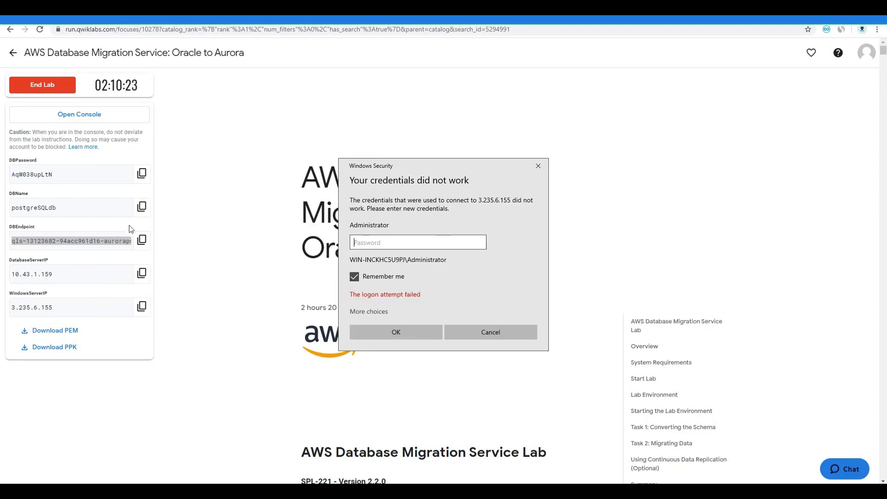
pyautogui.click(142, 206)
pyautogui.hotkey('alt', 'Tab')
pyautogui.hotkey('ctrl', 'v')
pyautogui.click(370, 331)
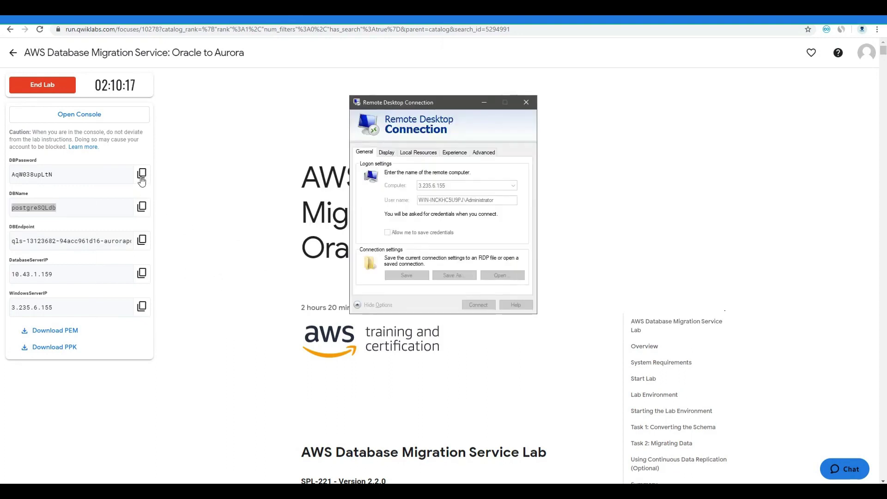
# Retry the logon once more with the database password value
pyautogui.click(142, 174)
pyautogui.hotkey('alt', 'Tab')
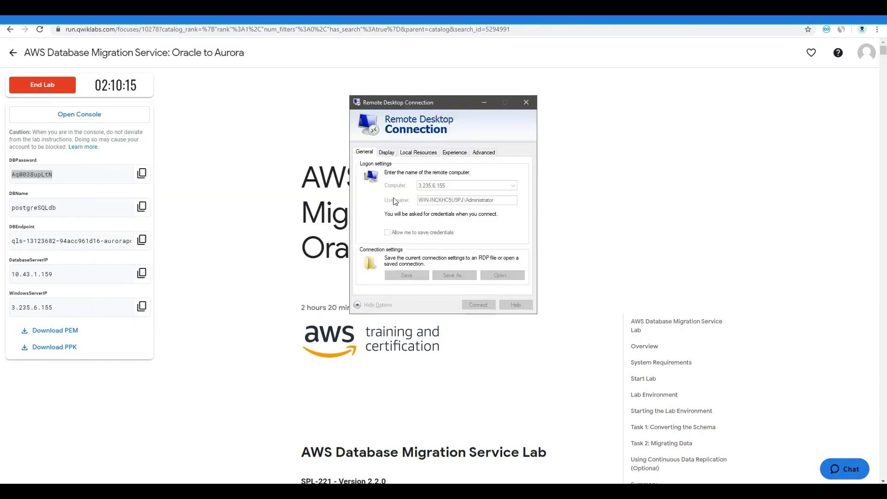
pyautogui.hotkey('alt', 'Tab')
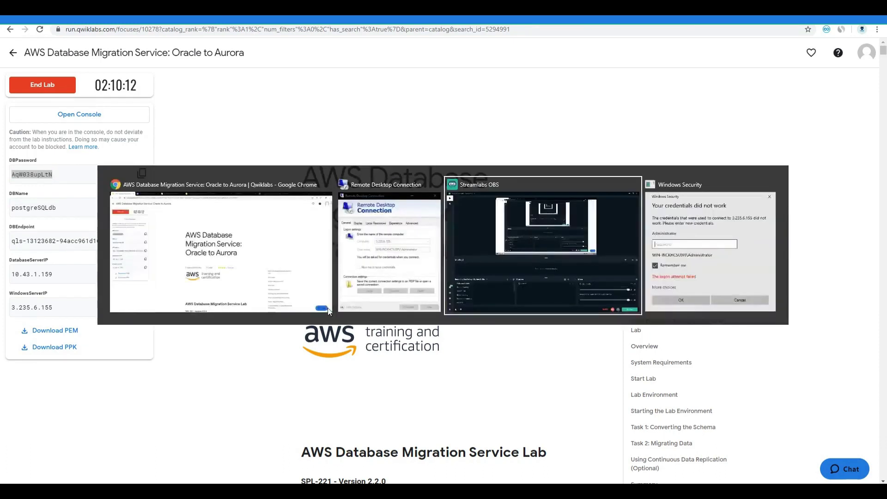
pyautogui.hotkey('ctrl', 'v')
pyautogui.click(387, 331)
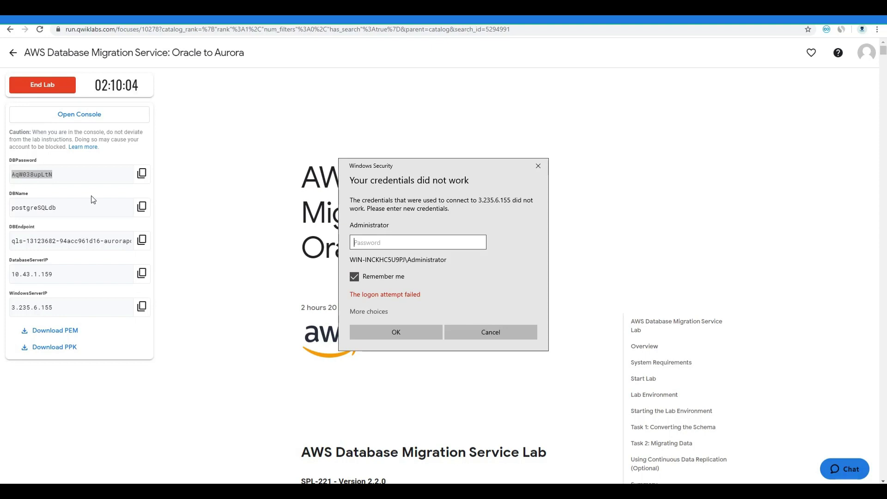
# Download the PEM and PPK key files, retry the logon with DBPassword, then cancel it
pyautogui.click(62, 338)
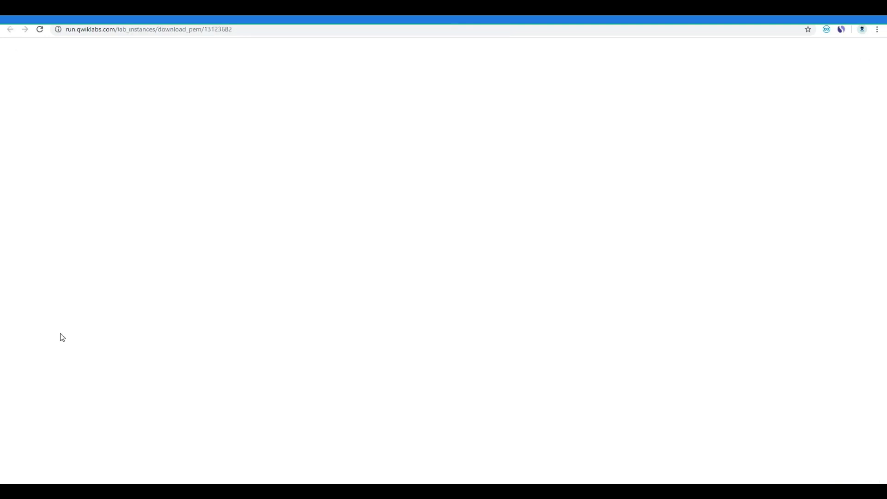
pyautogui.click(59, 349)
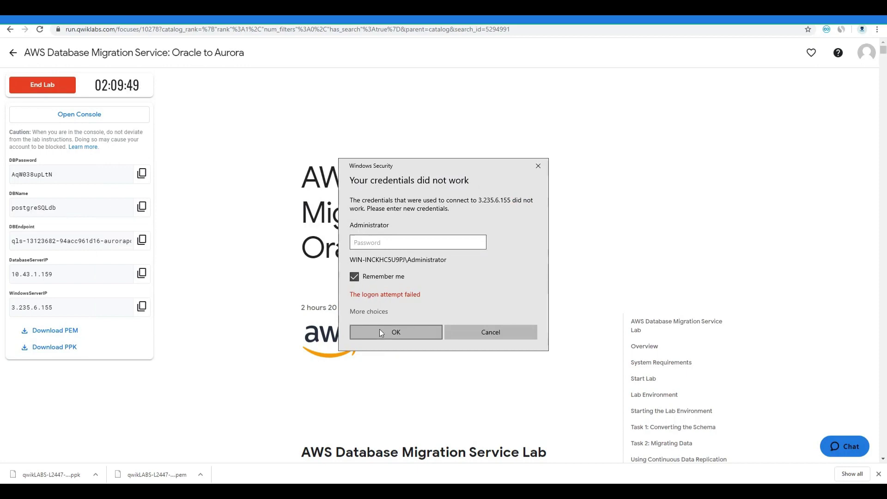
pyautogui.click(375, 312)
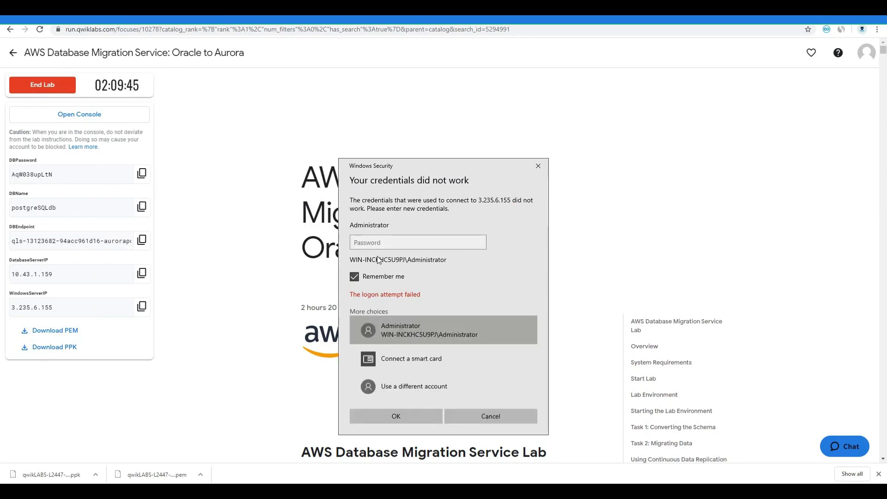
pyautogui.doubleClick(55, 179)
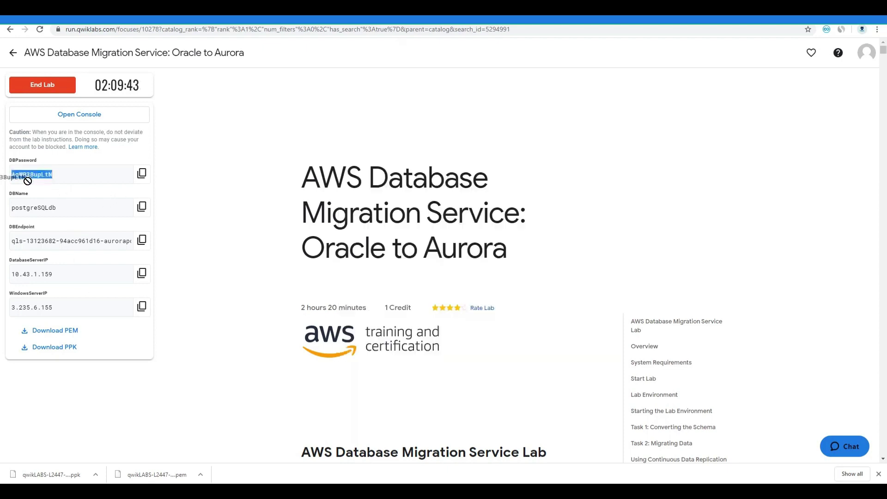
pyautogui.hotkey('alt', 'Tab')
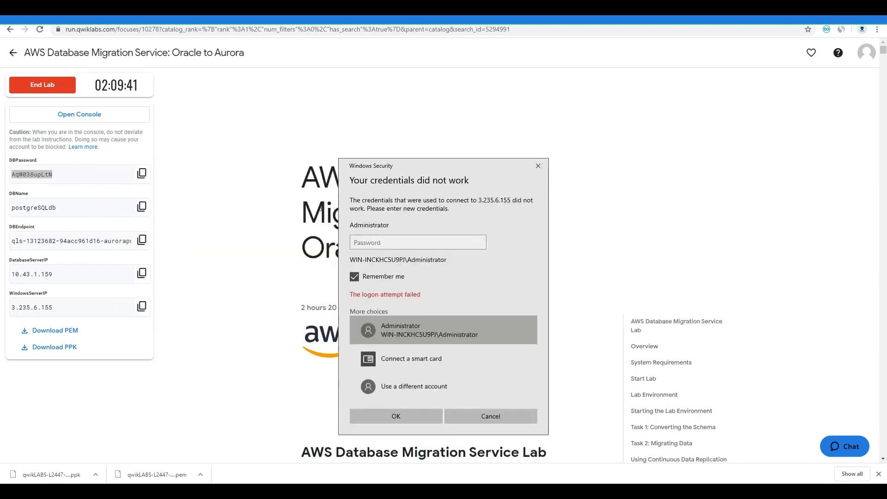
pyautogui.hotkey('ctrl', 'v')
pyautogui.click(403, 414)
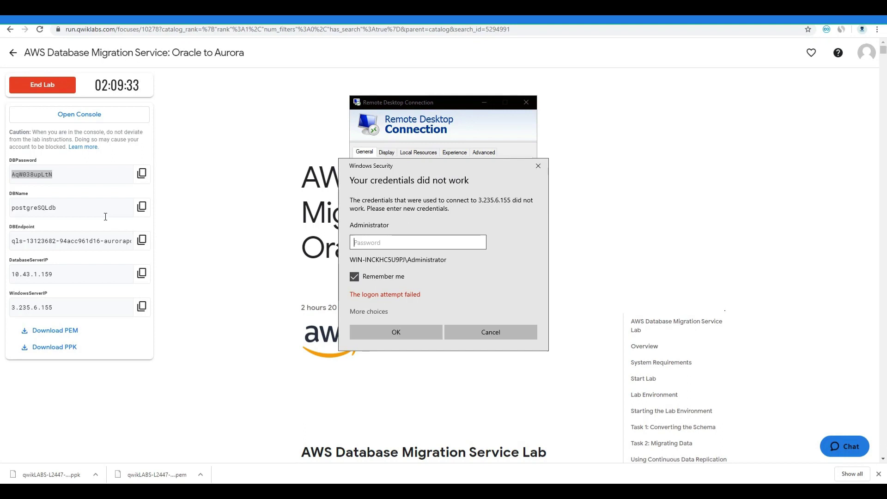
pyautogui.click(466, 330)
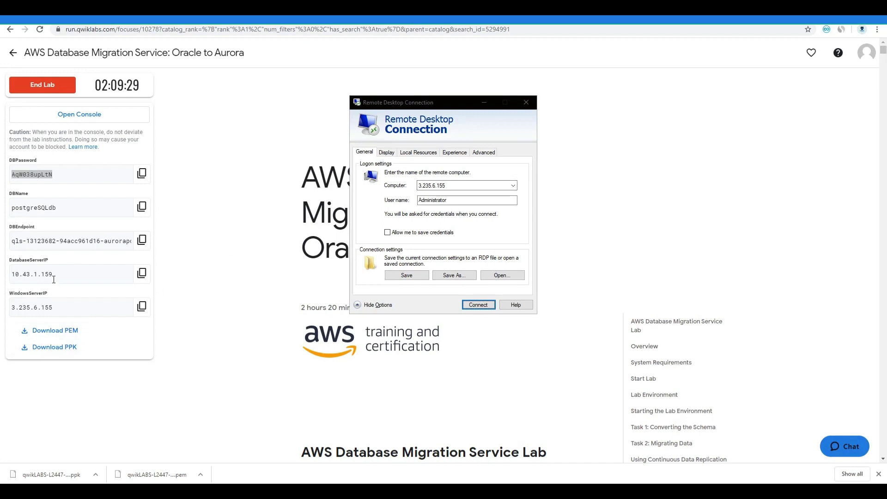
# Put the database server IP 10.43.1.159 into Remote Desktop, try connecting, then cancel
pyautogui.moveTo(55, 277); pyautogui.dragTo(14, 273)
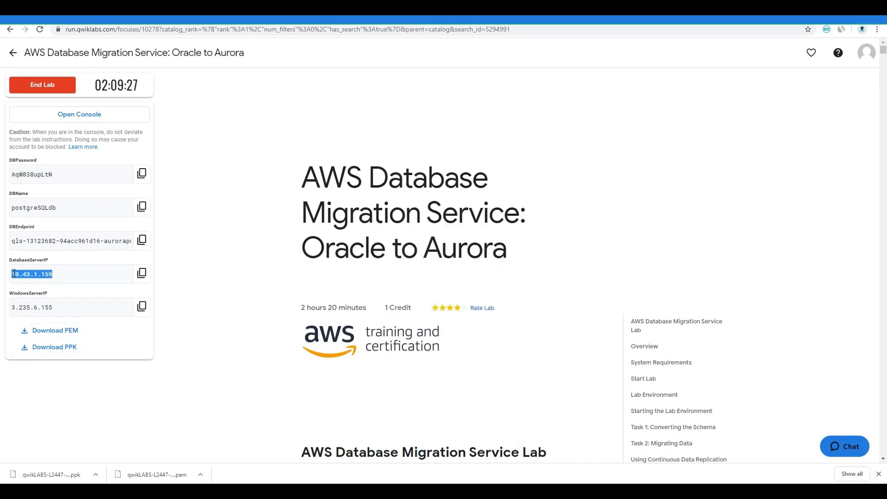
pyautogui.hotkey('alt', 'Tab')
pyautogui.doubleClick(426, 186)
pyautogui.hotkey('ctrl', 'v')
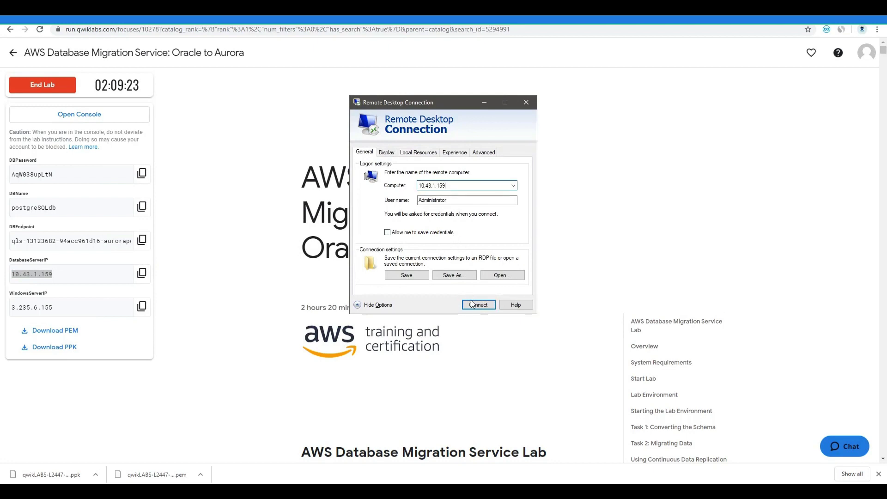
pyautogui.click(477, 305)
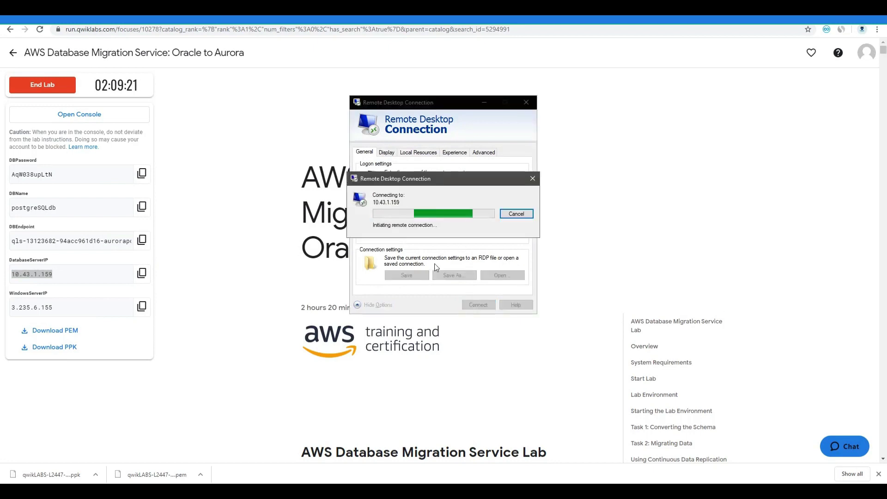
pyautogui.click(515, 213)
# Copy the Windows server IP from the lab page and open the lab's AWS console
pyautogui.click(58, 309)
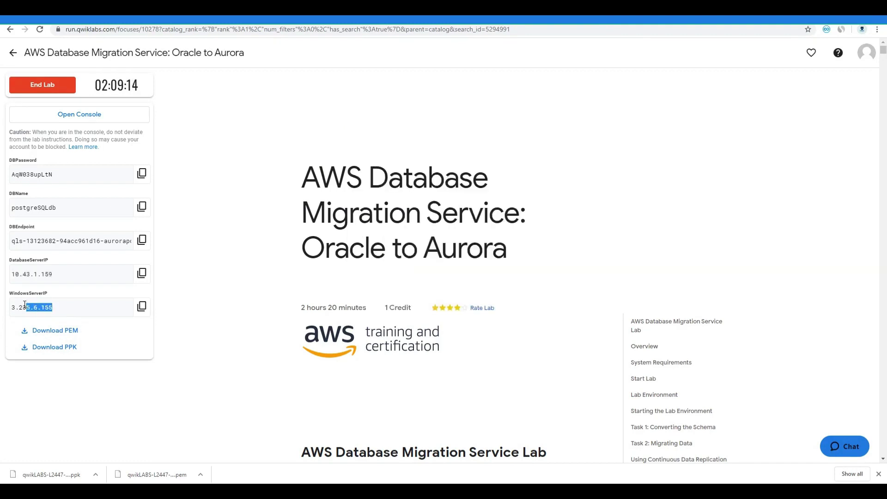
pyautogui.doubleClick(13, 308)
pyautogui.hotkey('alt', 'Tab')
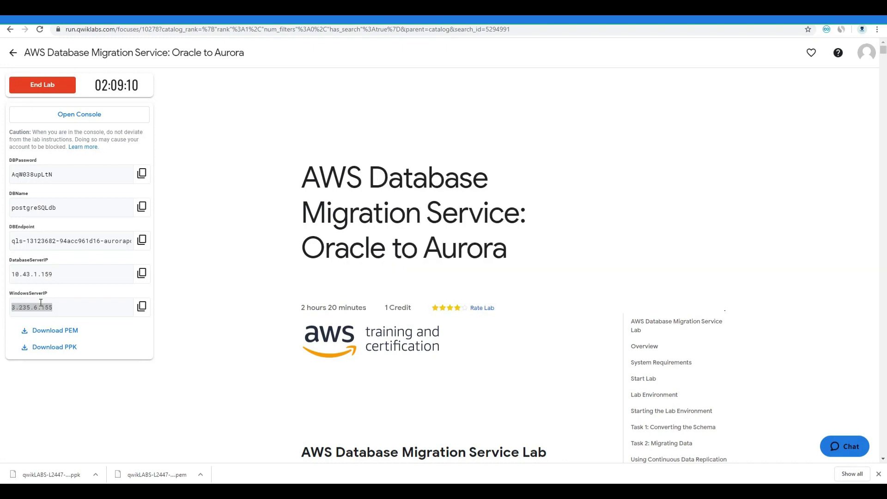
pyautogui.click(59, 114)
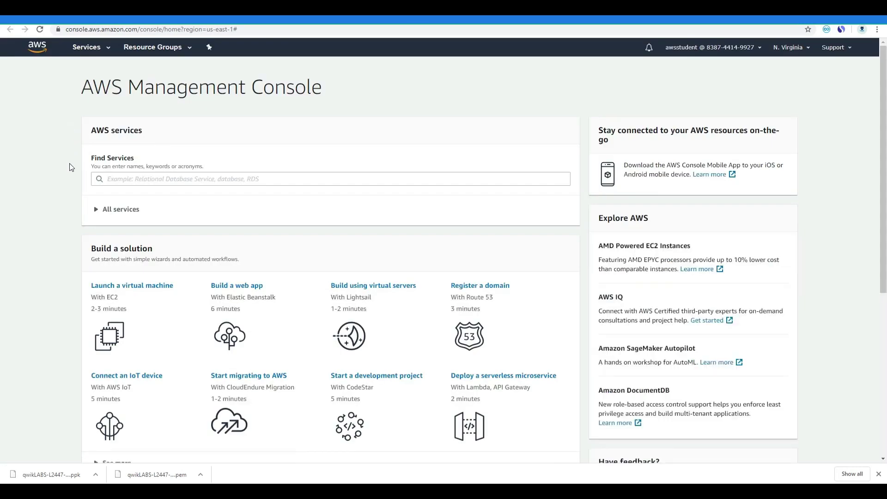
# Start launching a virtual machine and select the Microsoft Windows Server 2019 Base AMI
pyautogui.click(117, 286)
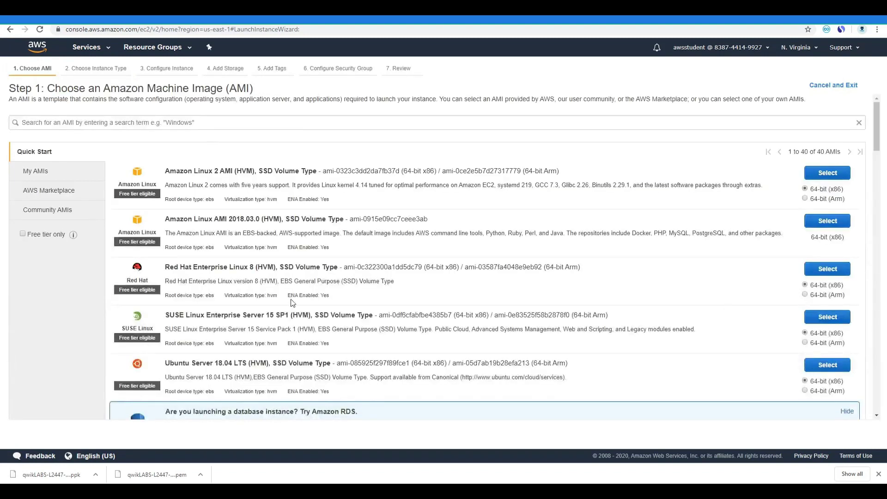
pyautogui.scroll(-3, 293, 303)
pyautogui.scroll(-3, 303, 329)
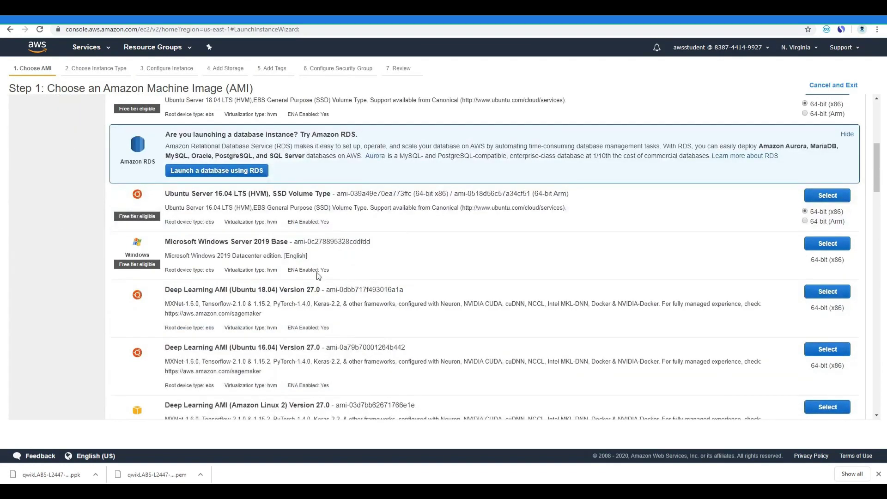
pyautogui.click(814, 247)
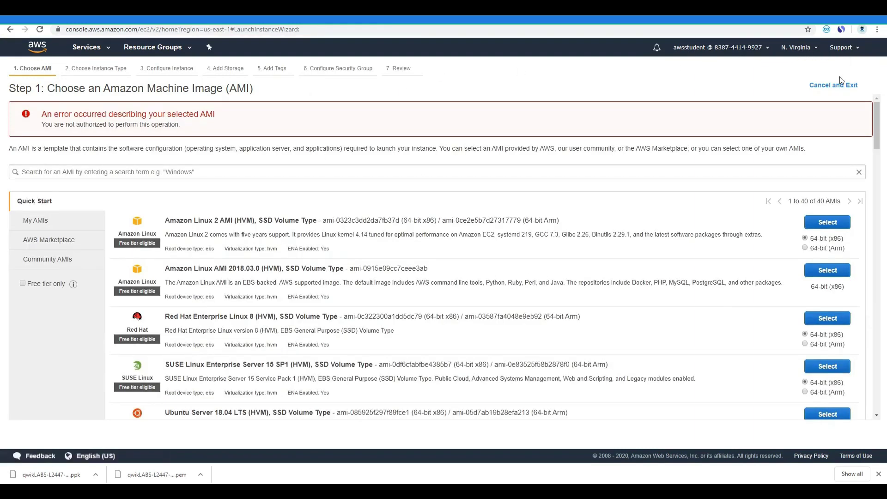
# Switch the console region to US East (Ohio) and select Windows Server 2019 Base again
pyautogui.click(812, 49)
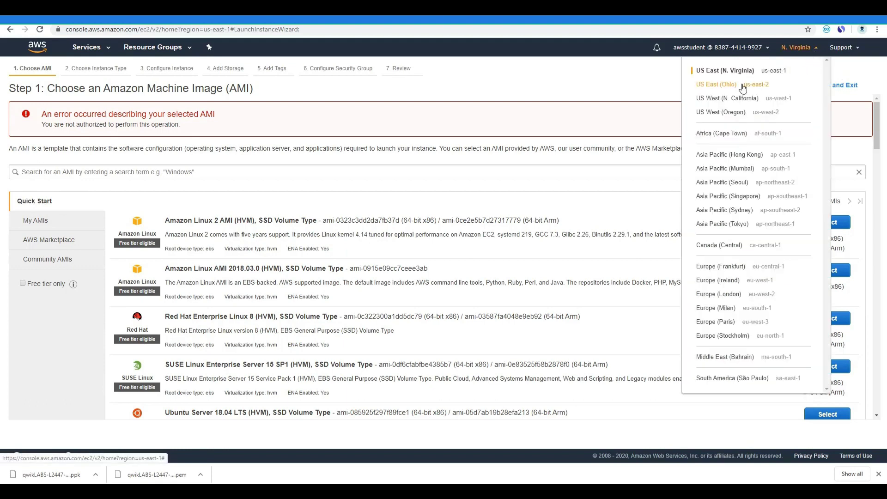
pyautogui.click(709, 87)
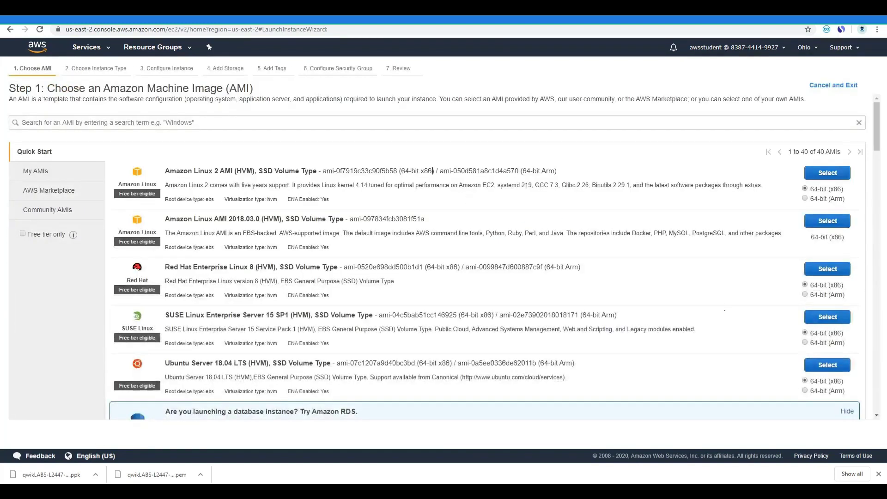
pyautogui.scroll(-3, 432, 171)
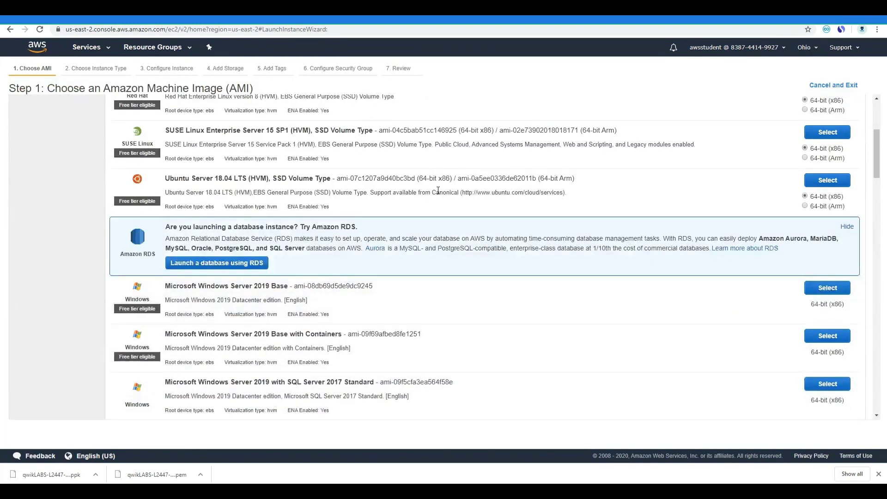
pyautogui.click(826, 288)
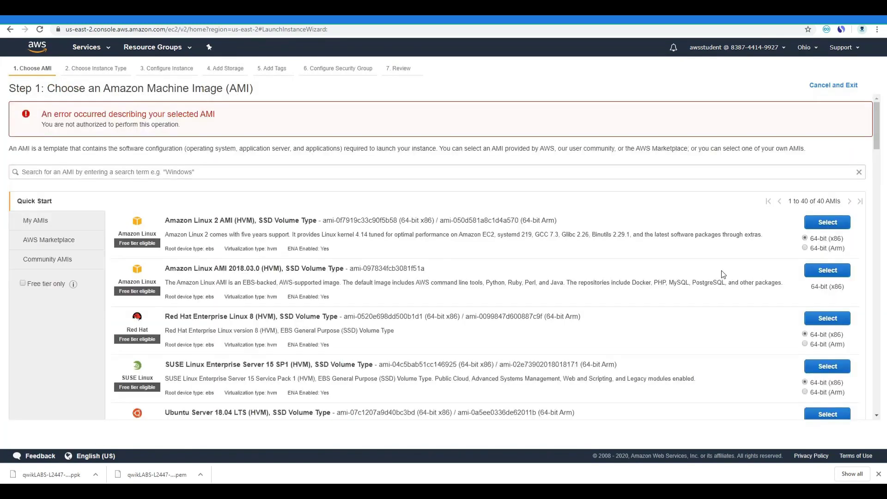
# Leave the AMI list and return to the Qwiklabs lab page
pyautogui.scroll(-4, 718, 273)
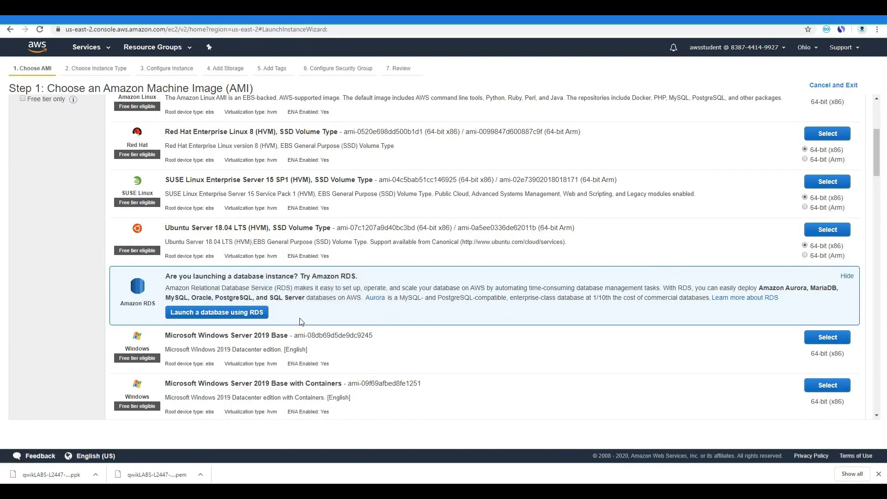
pyautogui.scroll(4, 302, 322)
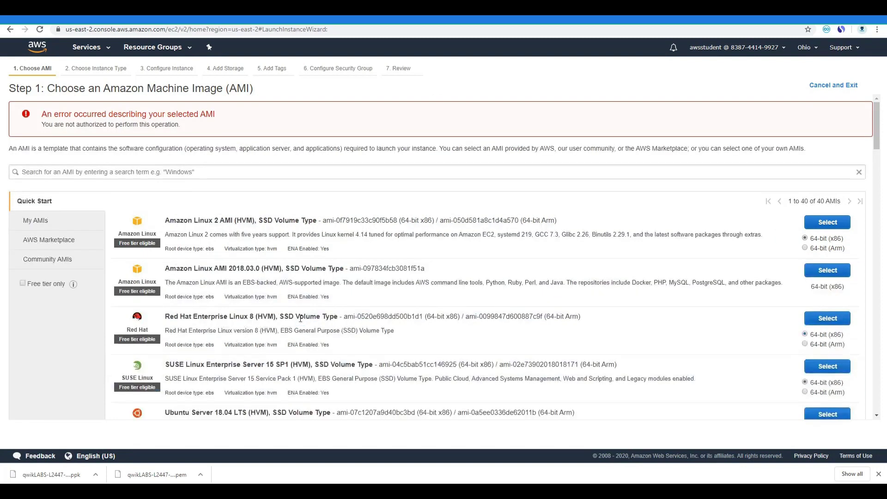
pyautogui.hotkey('ctrl', 'Tab')
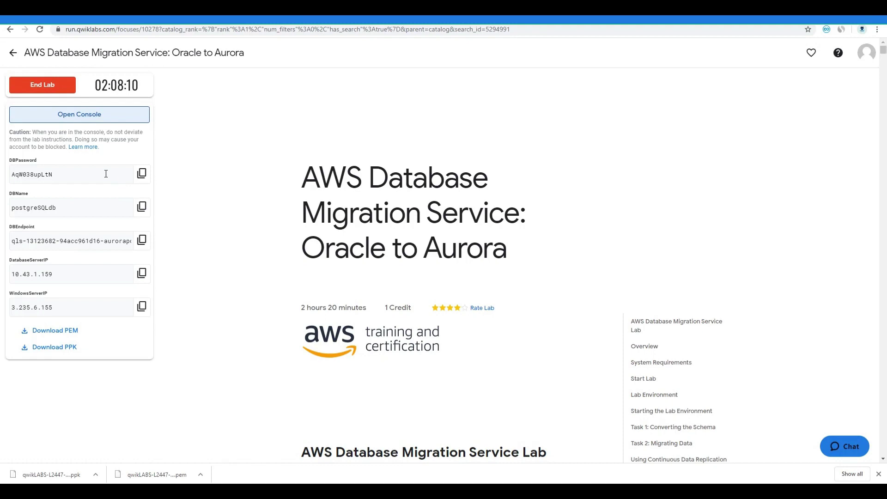
# Open the lab's AWS console, go to EC2 and list the running instances
pyautogui.click(98, 116)
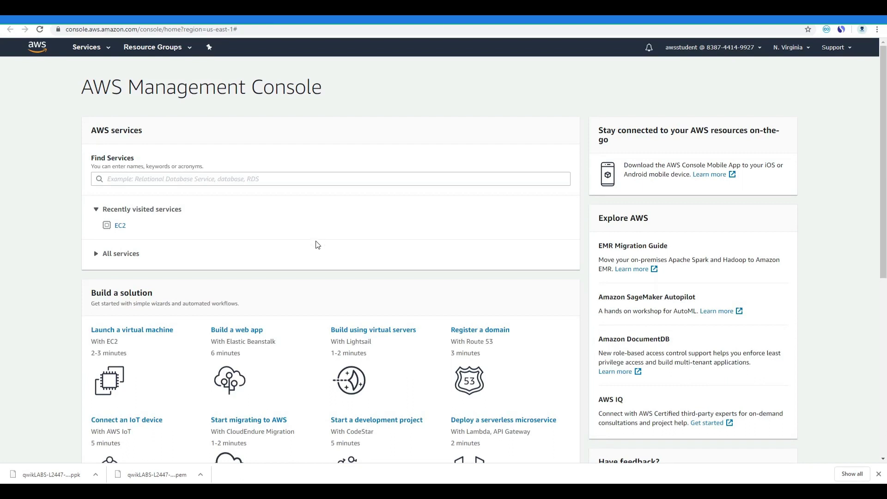
pyautogui.scroll(-3, 315, 246)
pyautogui.scroll(-3, 312, 271)
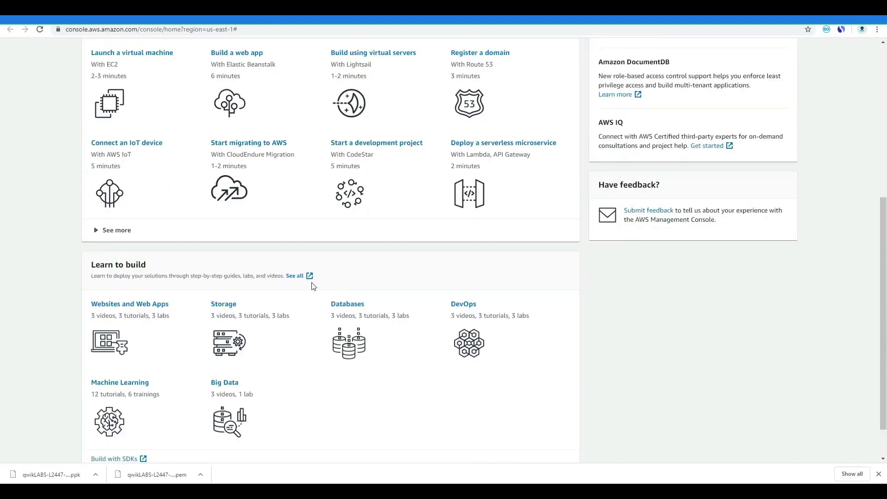
pyautogui.scroll(-1, 318, 418)
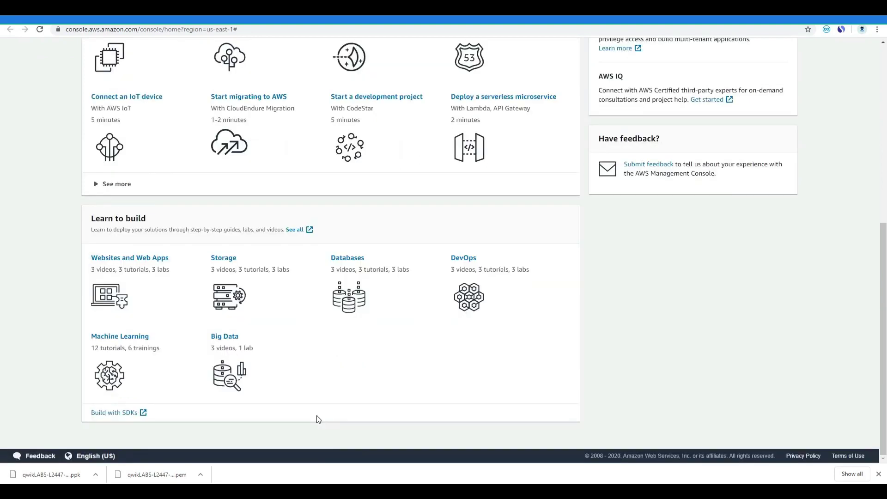
pyautogui.scroll(7, 317, 414)
pyautogui.click(119, 228)
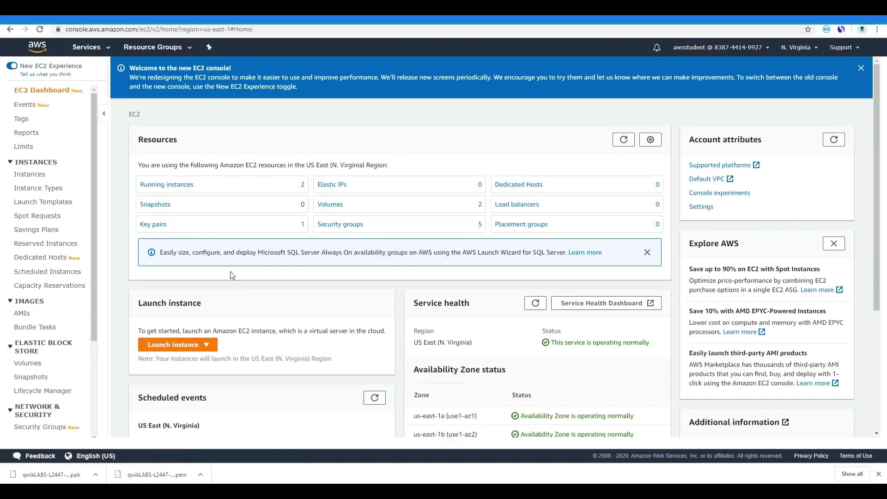
pyautogui.scroll(-1, 230, 303)
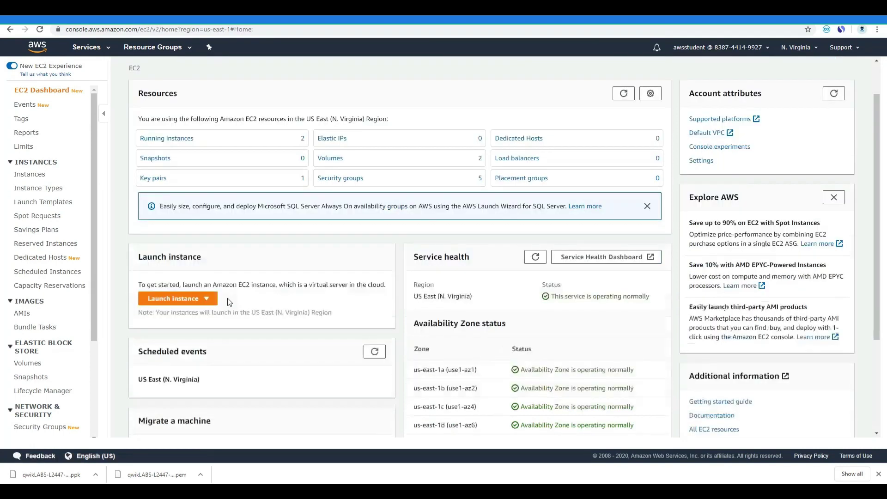
pyautogui.scroll(-1, 229, 303)
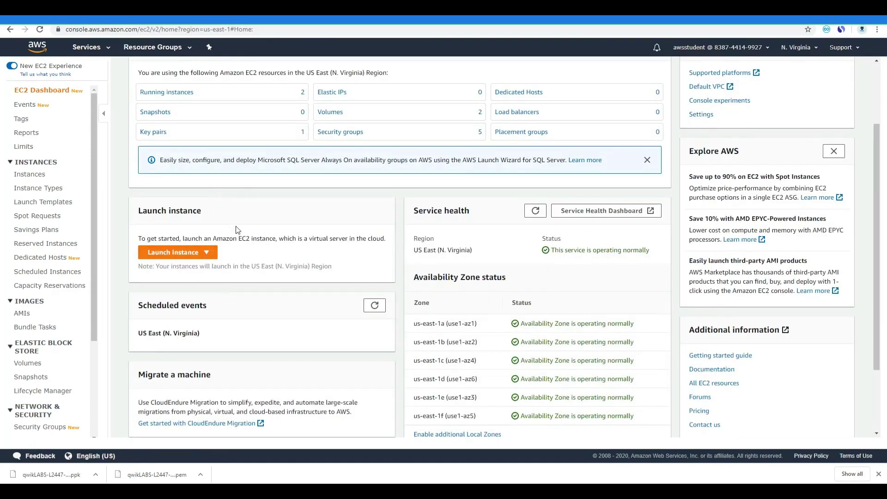
pyautogui.scroll(2, 238, 231)
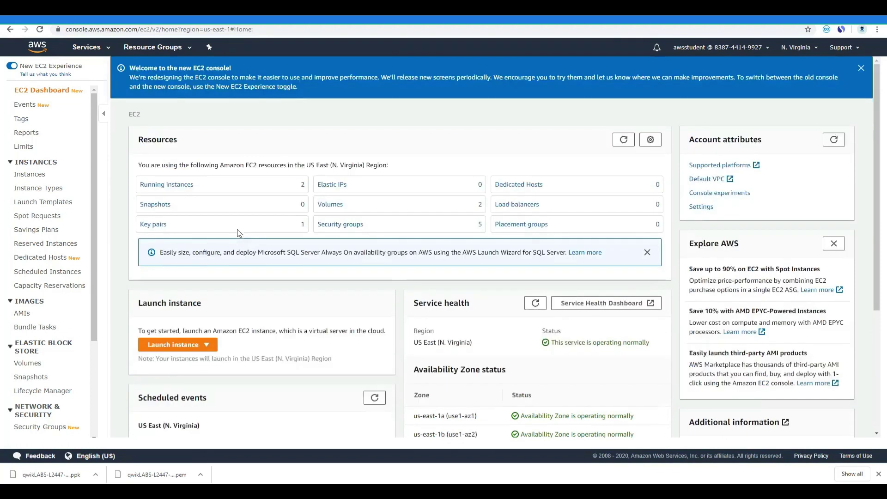
pyautogui.click(181, 186)
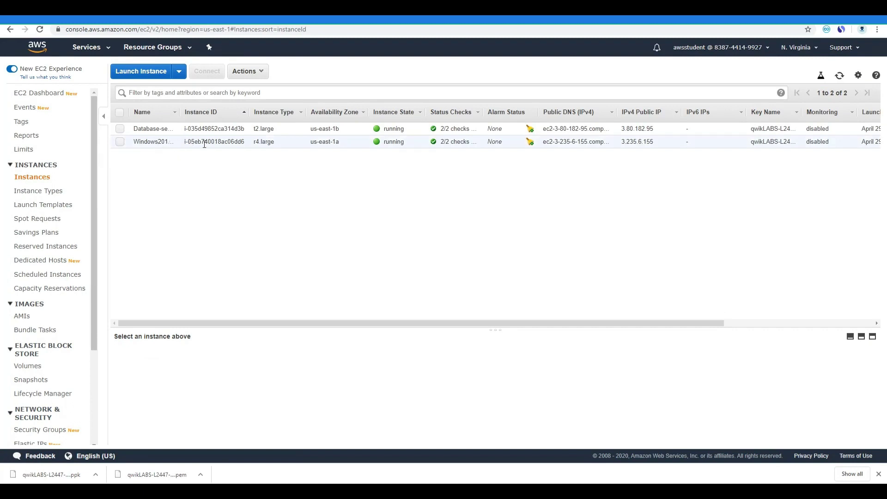
# Download the Windows2019-DBtools instance's remote desktop file and begin Get Password
pyautogui.click(150, 144)
pyautogui.click(244, 72)
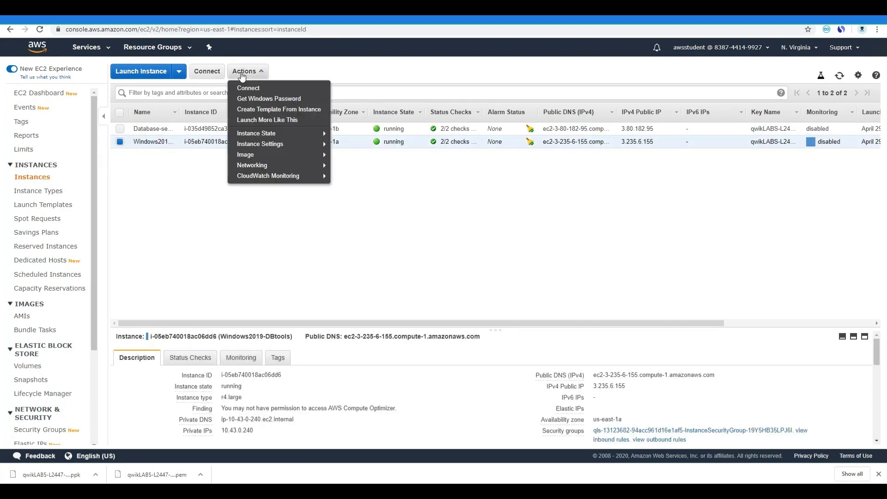
pyautogui.click(245, 88)
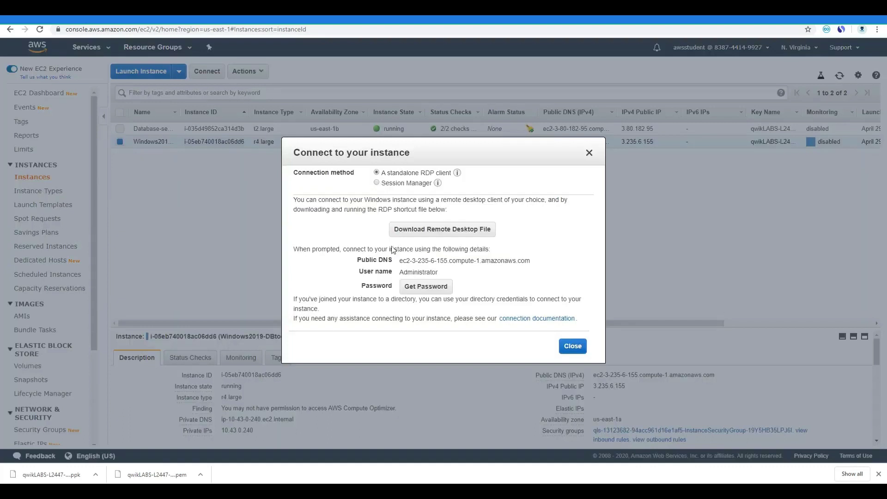
pyautogui.click(415, 231)
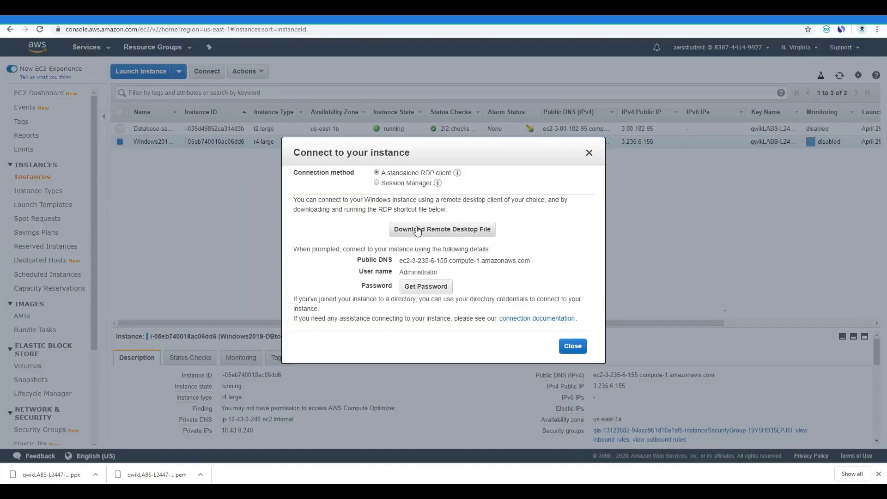
pyautogui.click(427, 287)
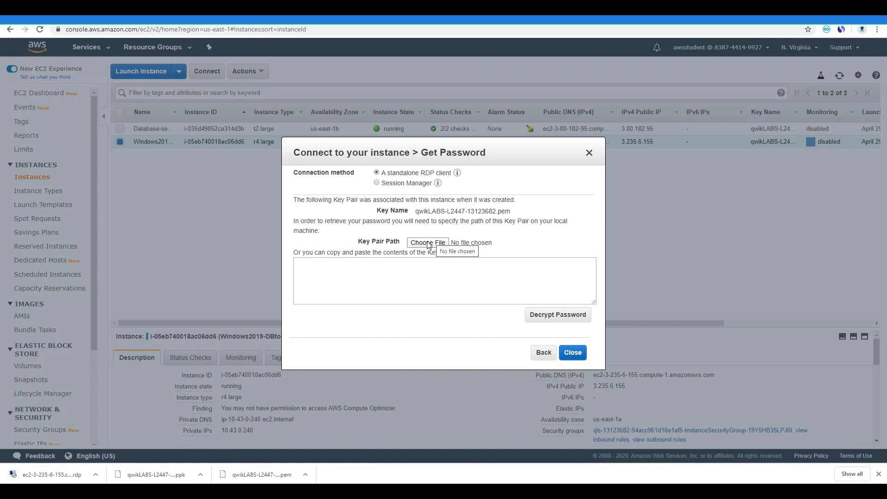
# Load the .pem key from Downloads, decrypt the Windows2019-DBtools Administrator password, and copy it
pyautogui.click(428, 243)
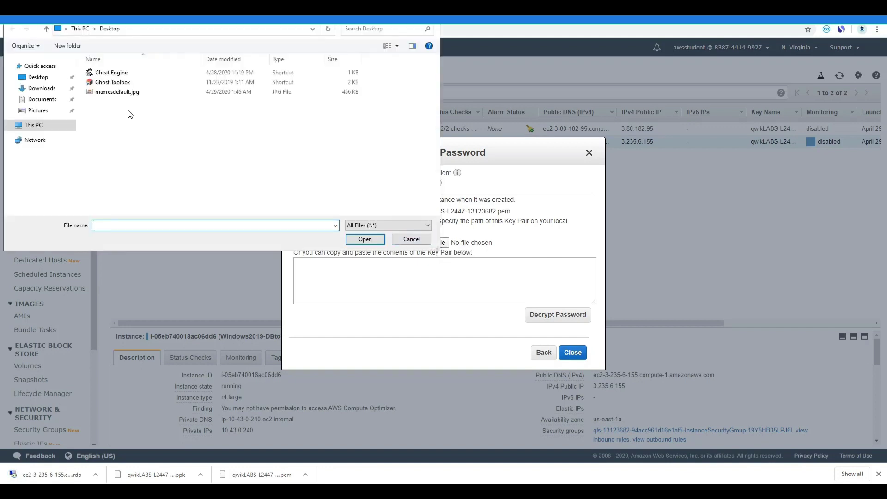
pyautogui.click(36, 88)
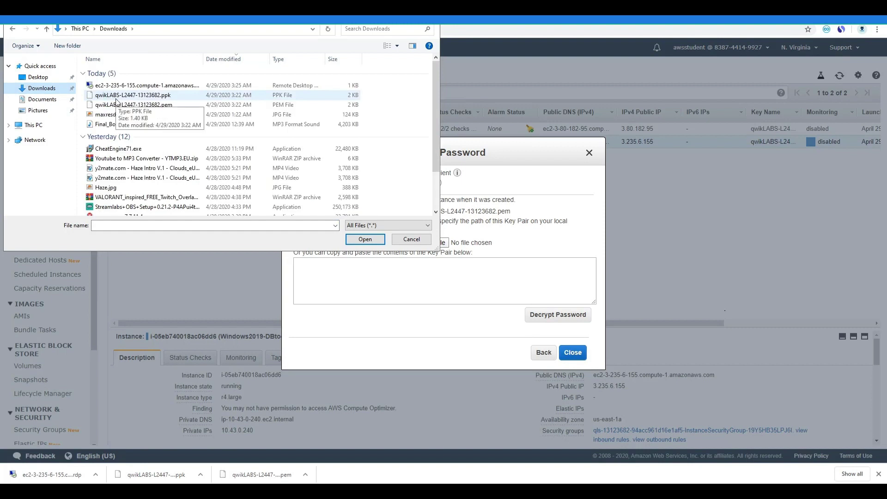
pyautogui.moveTo(157, 18); pyautogui.dragTo(163, 211)
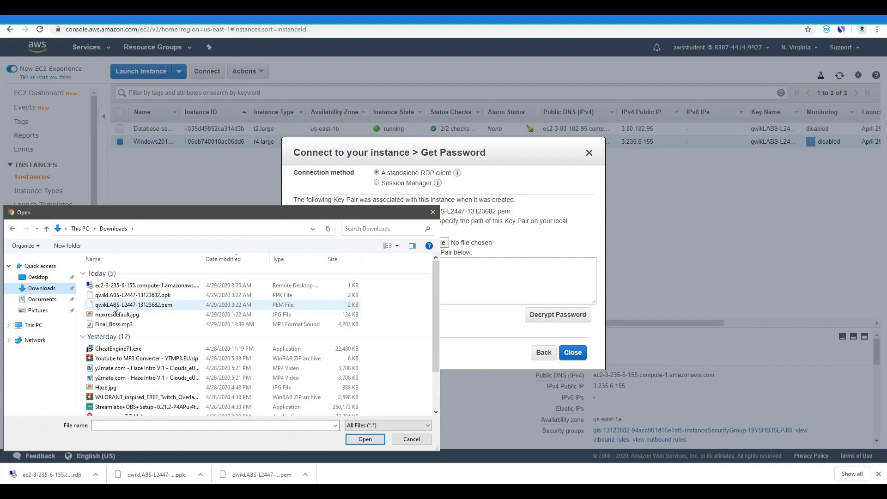
pyautogui.click(114, 305)
pyautogui.click(364, 439)
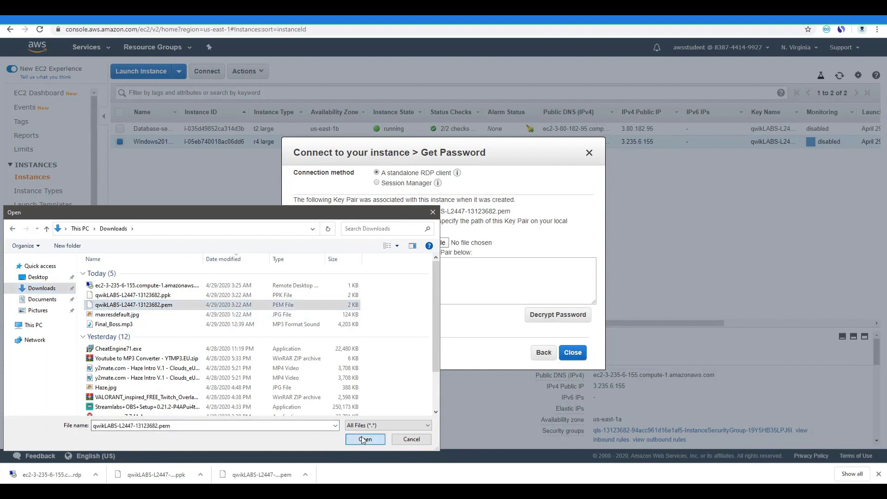
pyautogui.click(557, 316)
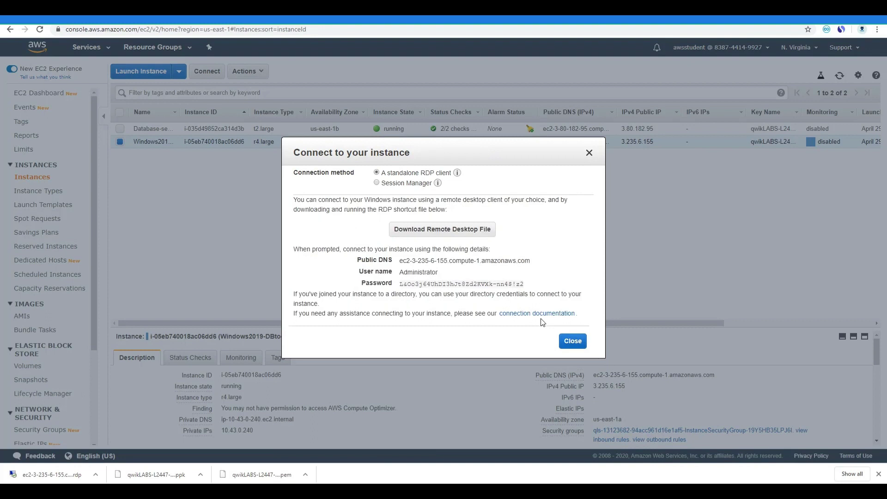
pyautogui.moveTo(427, 284)
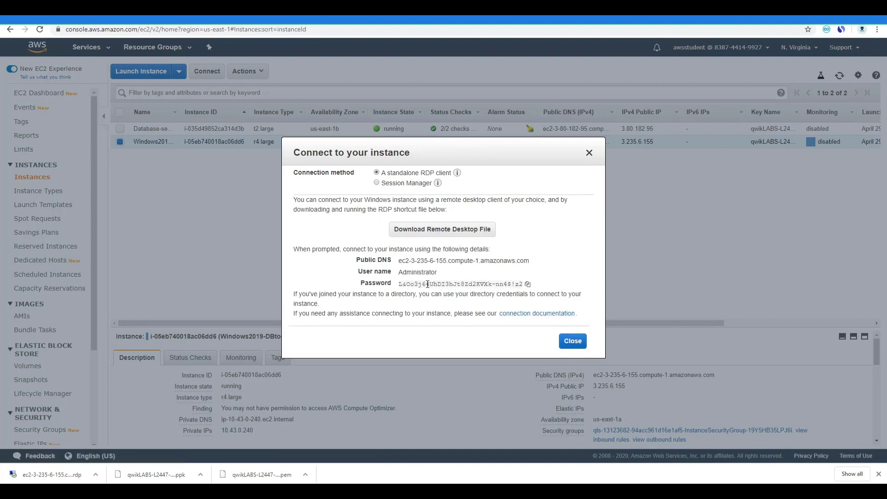
pyautogui.click(528, 284)
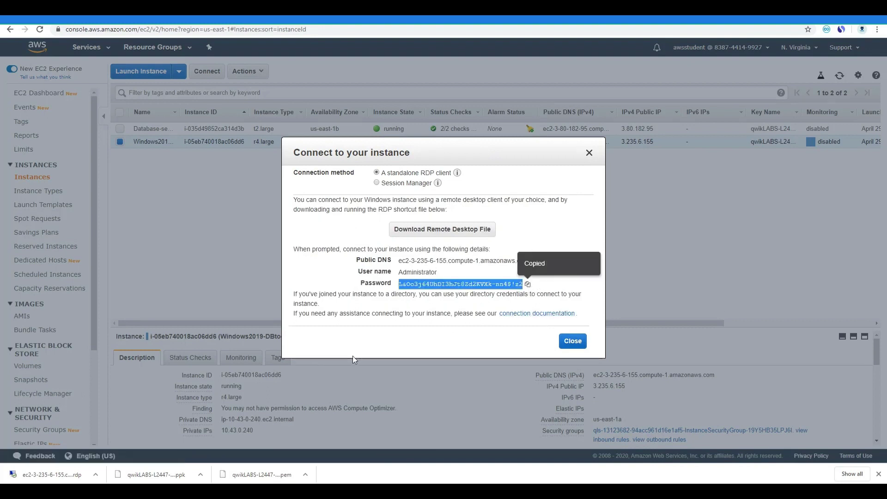
# Launch the downloaded RDP file, sign in with the pasted Administrator password, and accept the certificate
pyautogui.click(48, 469)
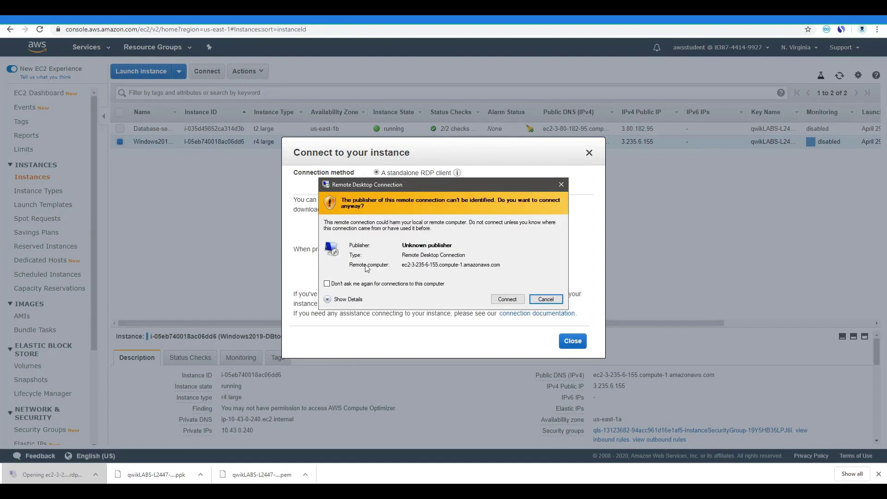
pyautogui.click(507, 298)
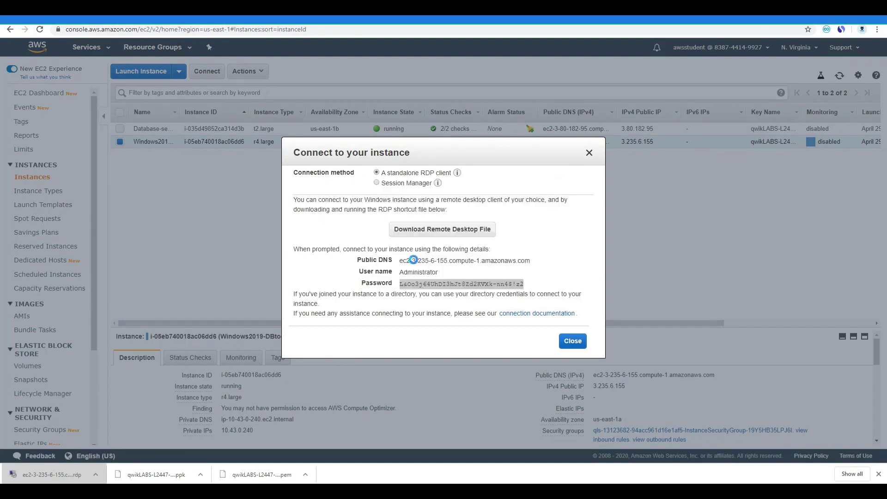
pyautogui.hotkey('ctrl', 'v')
pyautogui.click(354, 284)
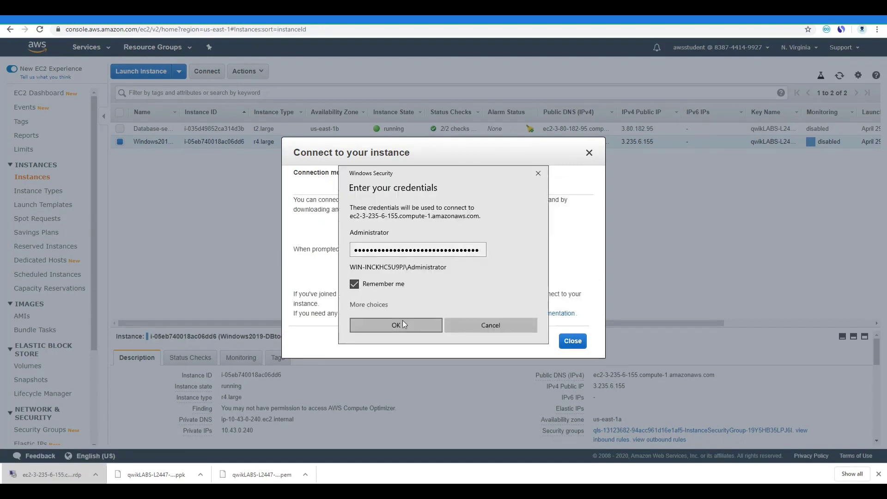
pyautogui.click(400, 325)
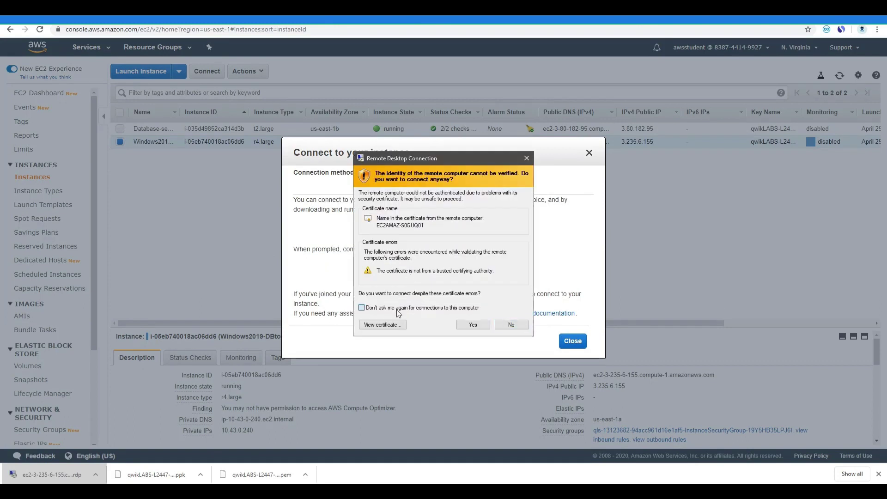
pyautogui.click(479, 325)
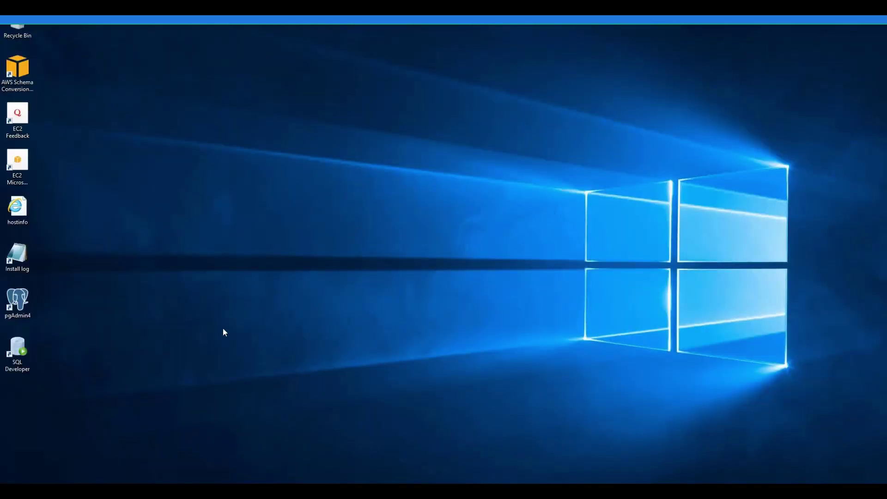
# Refresh the remote desktop, check and close the System About page, then open Start
pyautogui.rightClick(167, 227)
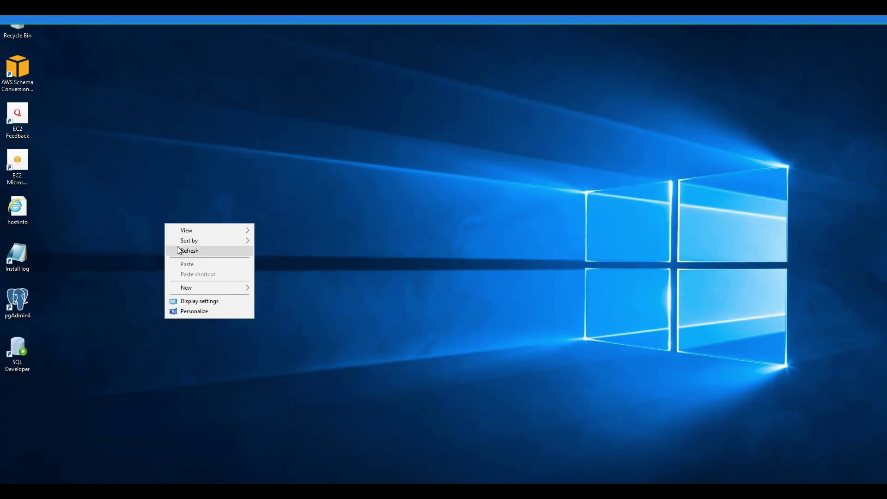
pyautogui.click(182, 250)
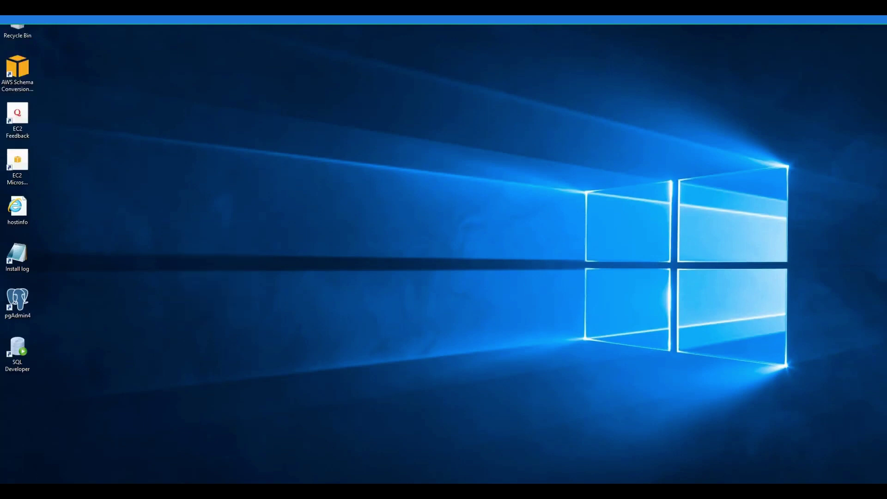
pyautogui.press('super+x')
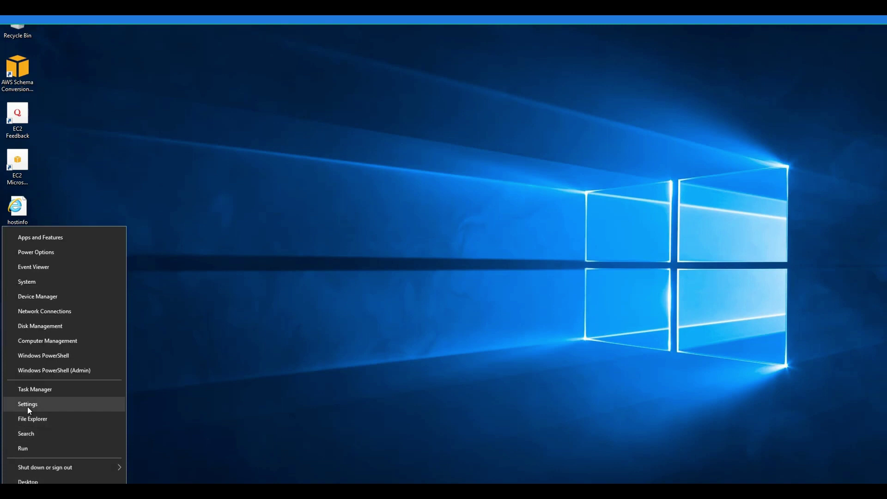
pyautogui.click(33, 282)
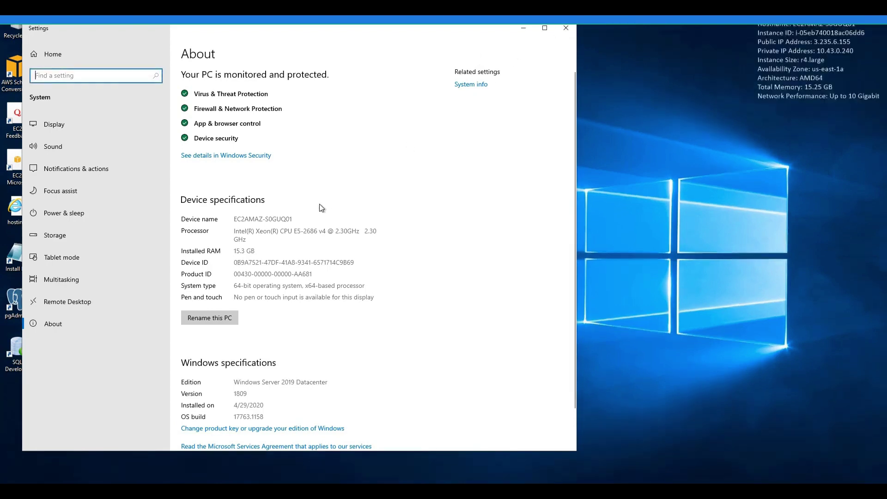
pyautogui.click(572, 28)
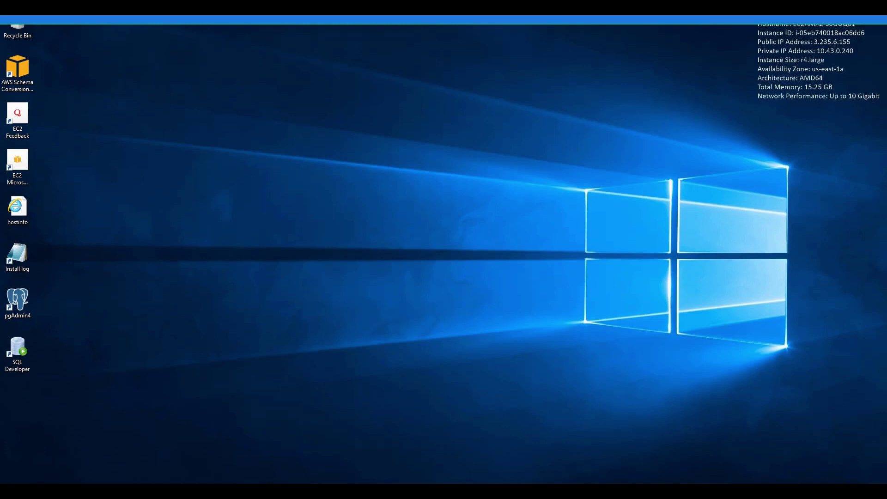
pyautogui.press('super')
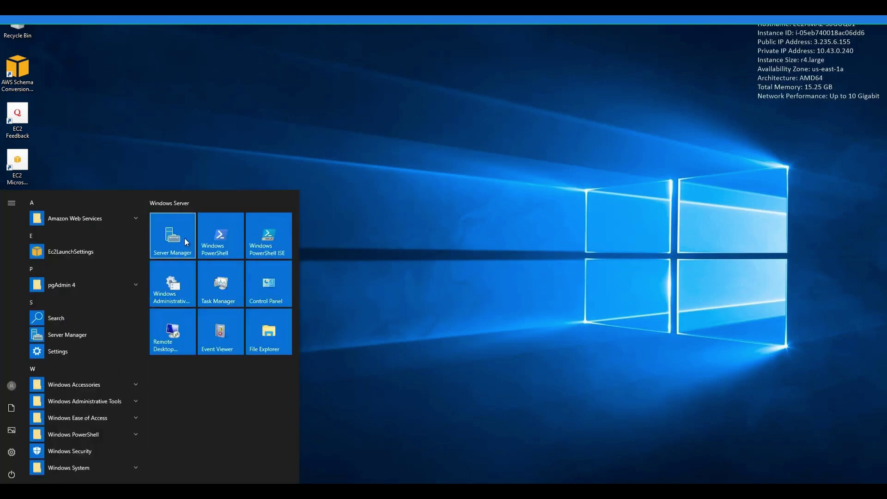
# In Server Manager's local server page, confirm IE Enhanced Security Configuration is Off for admins and users
pyautogui.click(184, 238)
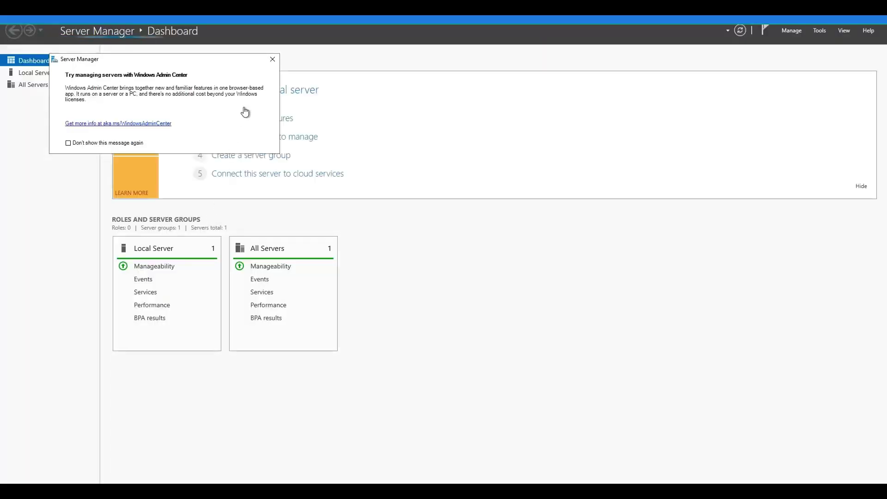
pyautogui.click(272, 59)
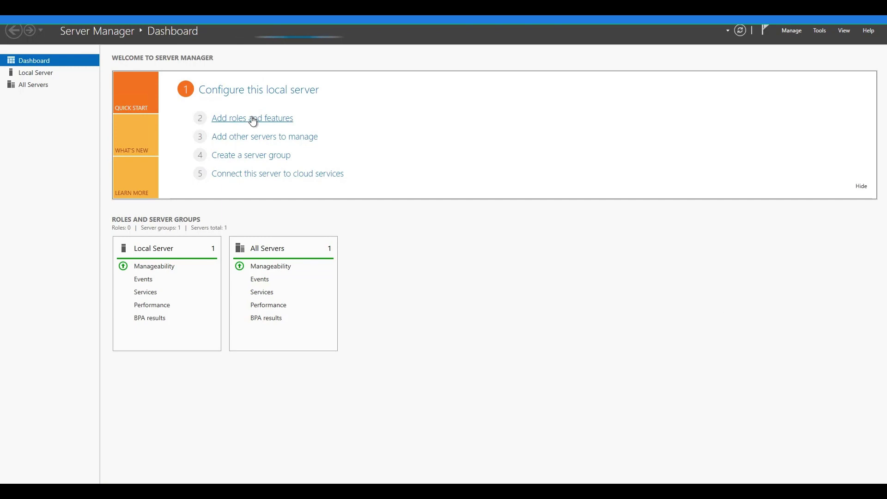
pyautogui.click(251, 91)
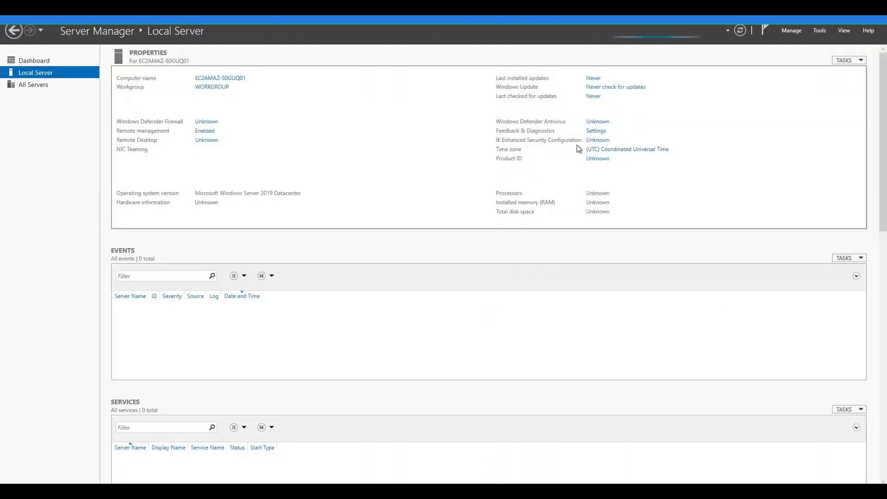
pyautogui.click(589, 141)
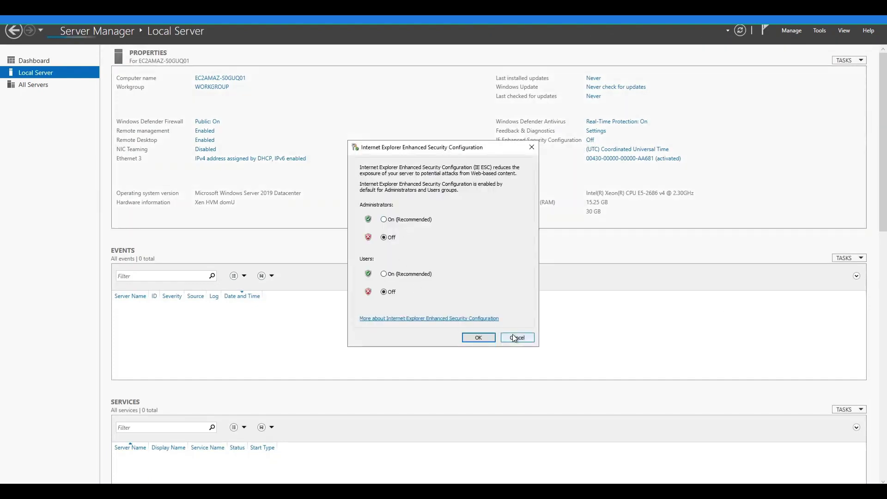
pyautogui.click(512, 334)
pyautogui.press('super+d')
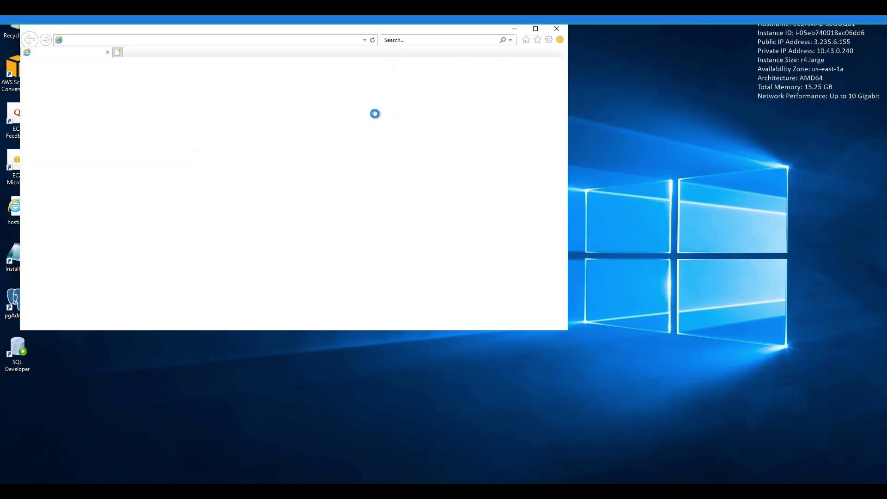
# Decline Internet Explorer 11's recommended settings and navigate to google.com
pyautogui.click(248, 188)
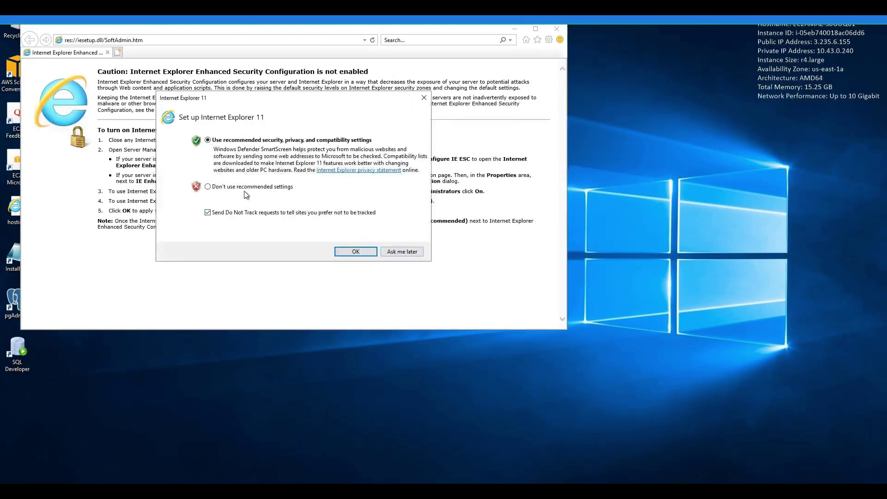
pyautogui.click(345, 252)
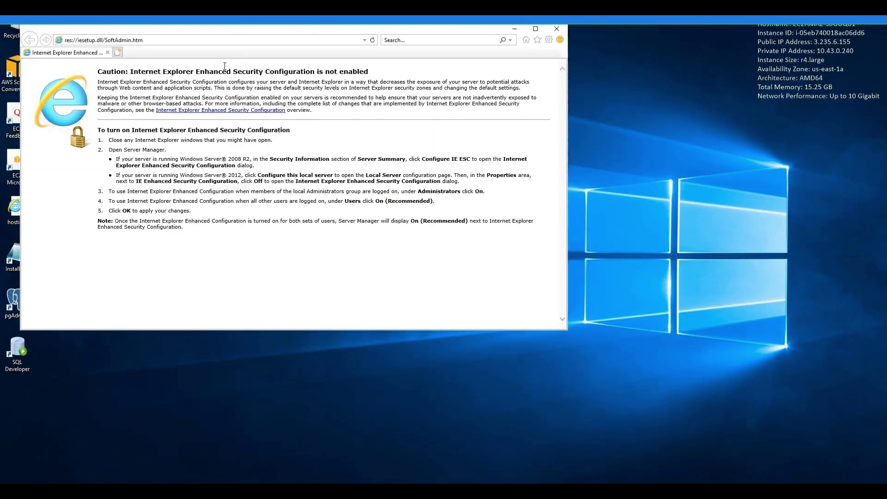
pyautogui.click(195, 41)
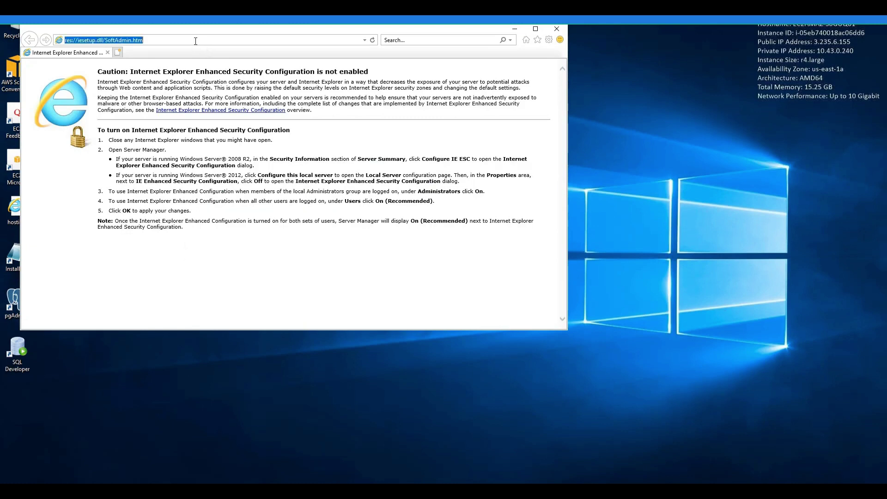
pyautogui.write('go')
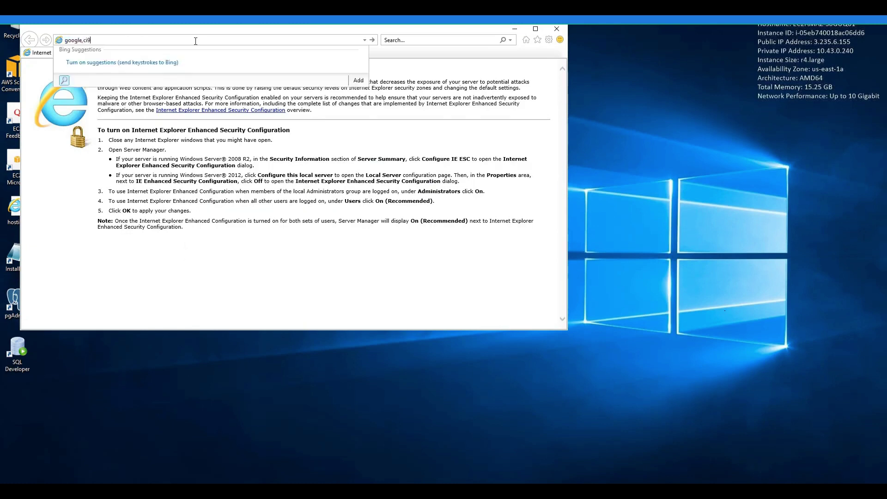
pyautogui.write('ogle,ci9')
pyautogui.press('BackSpace')
pyautogui.press('Return')
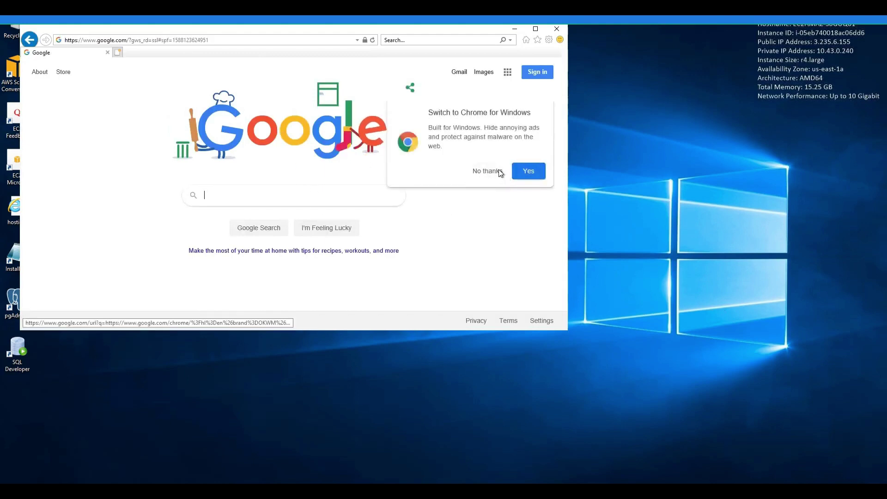
# Download and run ChromeSetup.exe from Google's Chrome page, then close Internet Explorer
pyautogui.click(521, 172)
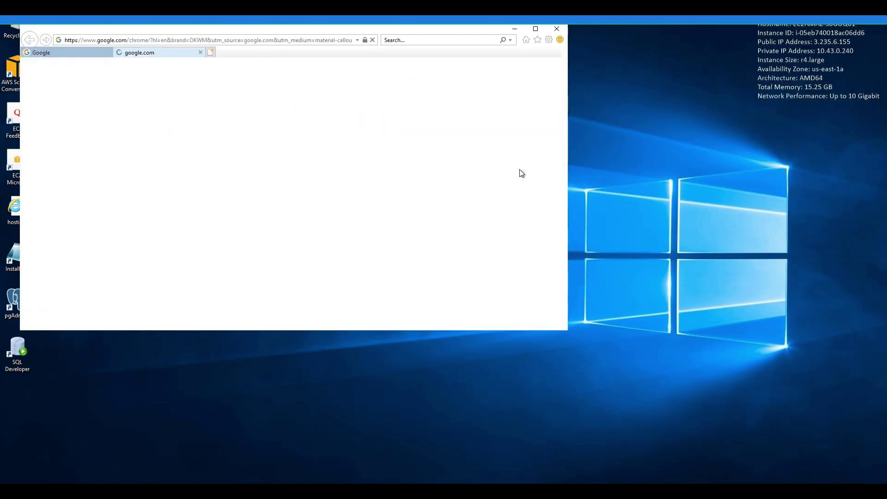
pyautogui.scroll(-2, 294, 246)
pyautogui.click(297, 197)
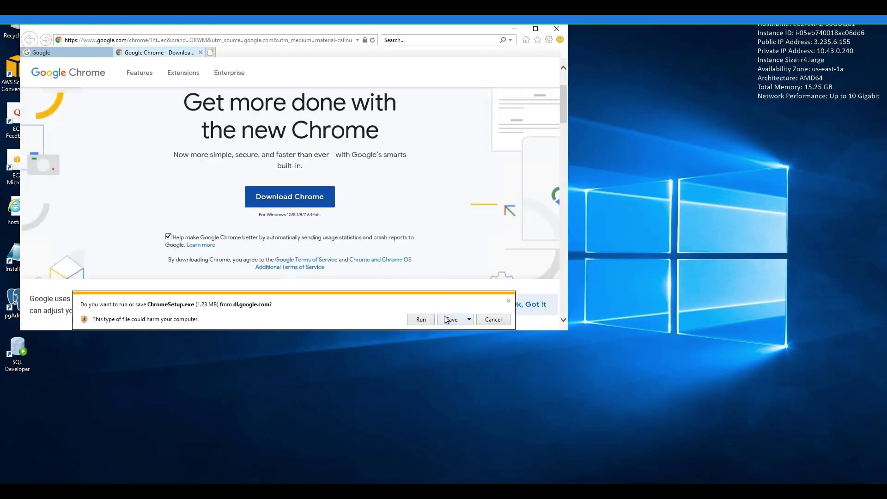
pyautogui.click(446, 319)
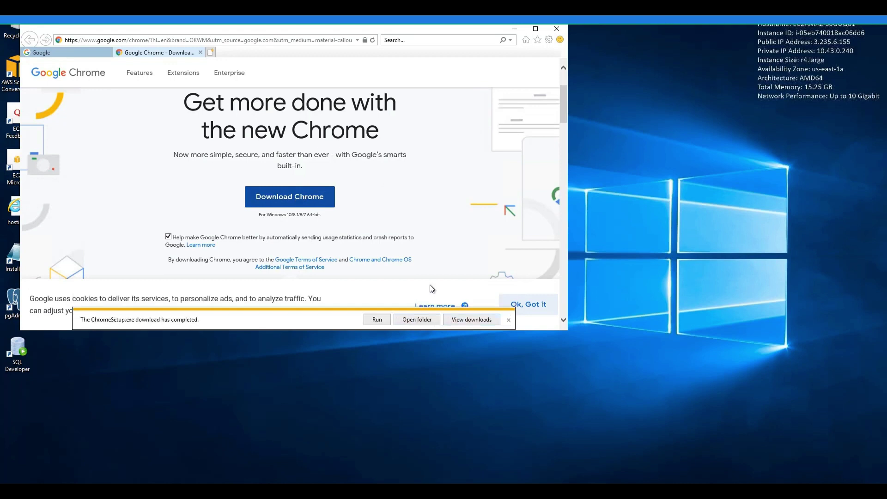
pyautogui.click(379, 320)
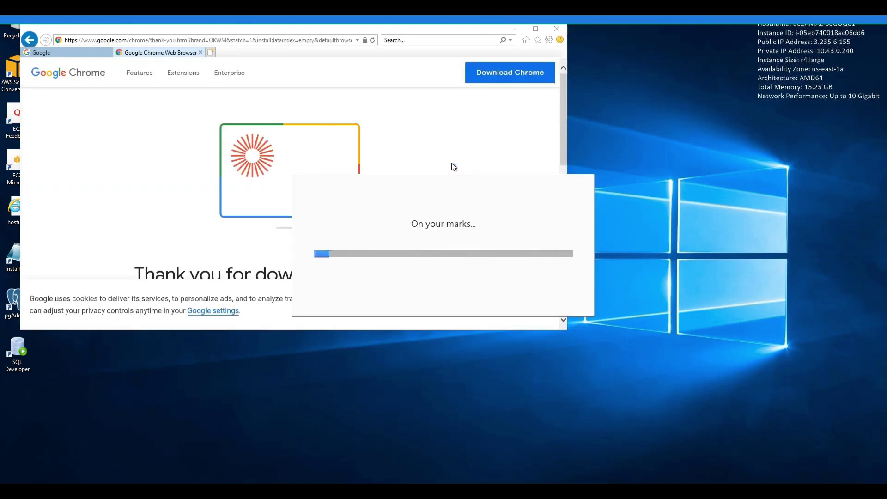
pyautogui.click(557, 30)
pyautogui.click(277, 183)
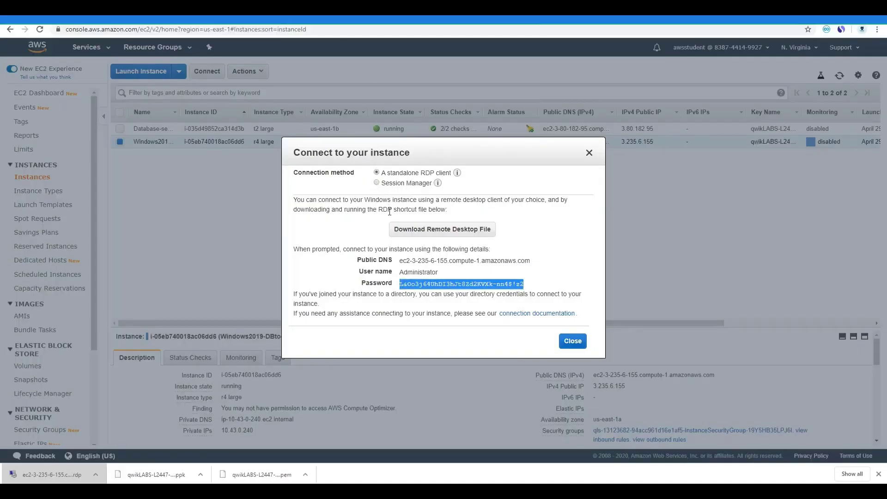
pyautogui.hotkey('alt', 'Tab')
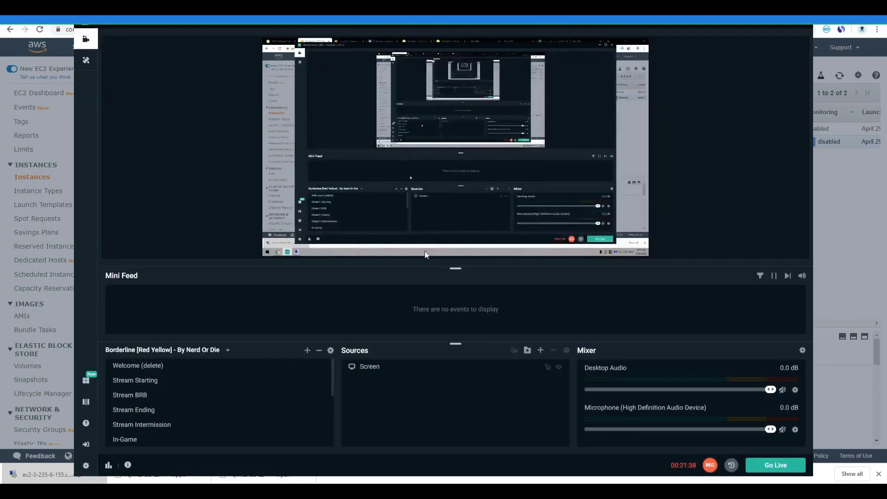